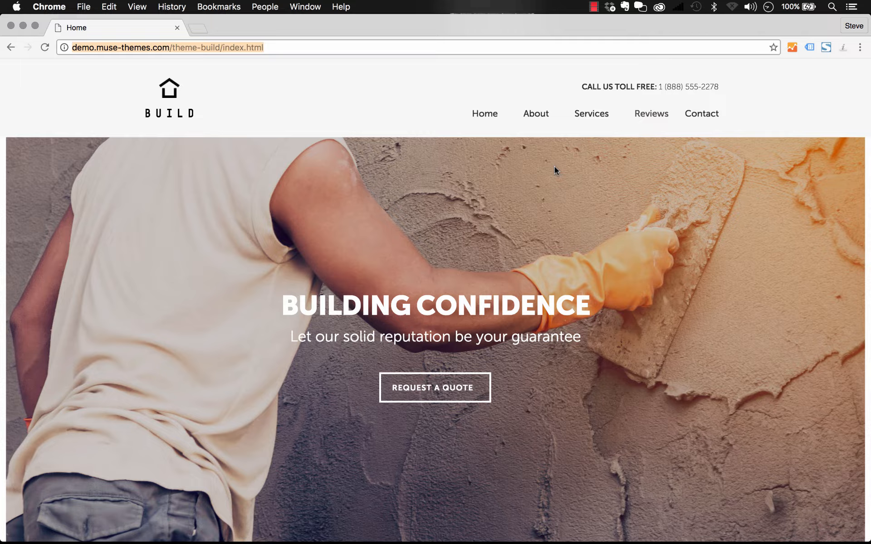
Review the Build demo home page, including the content of its Exteriors and Large Scale tabs.
scroll(554, 167, "down", 5)
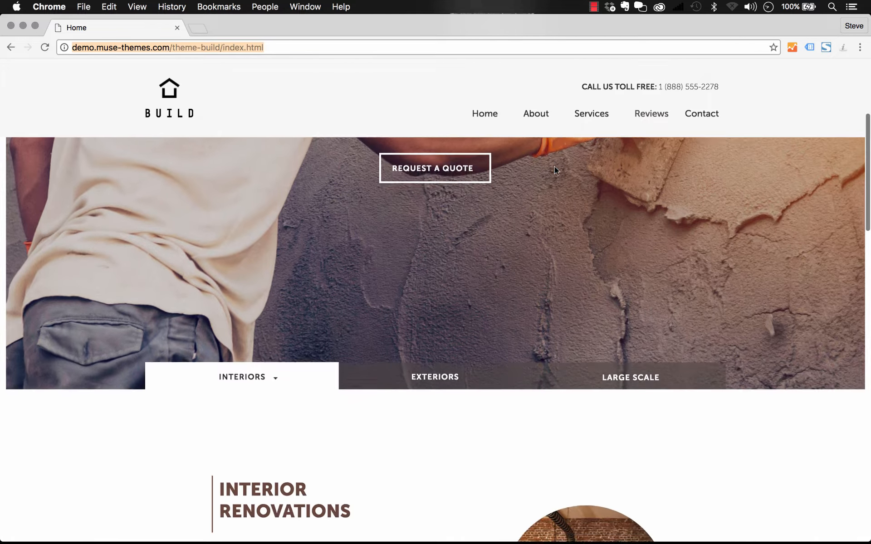
scroll(554, 169, "up", 5)
scroll(554, 169, "down", 3)
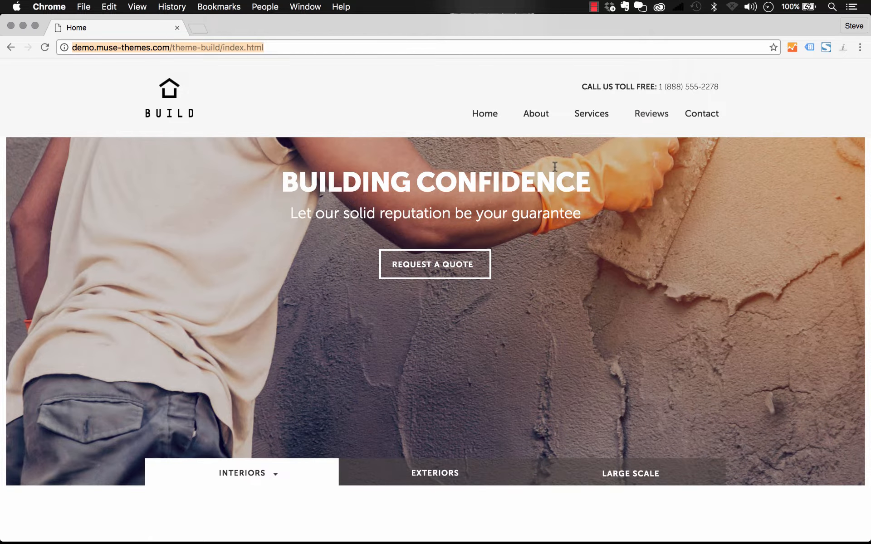
scroll(555, 167, "down", 6)
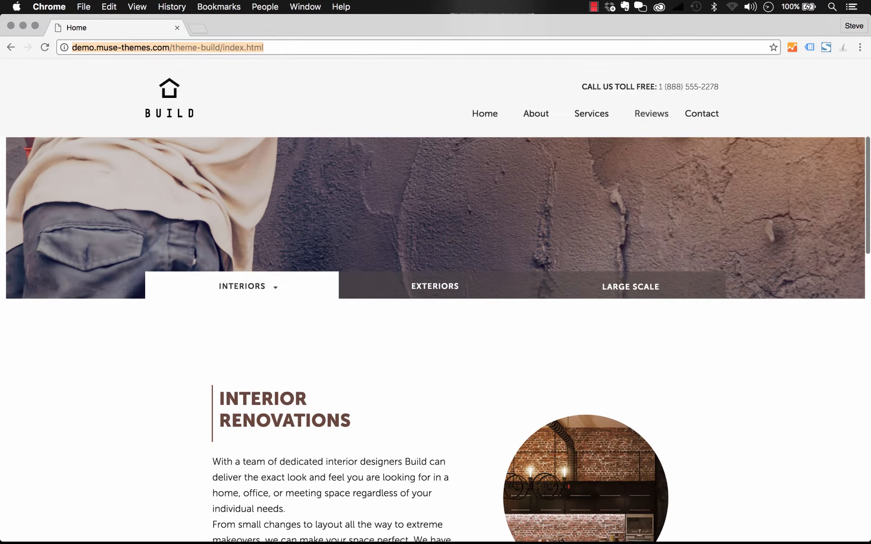
left_click(469, 201)
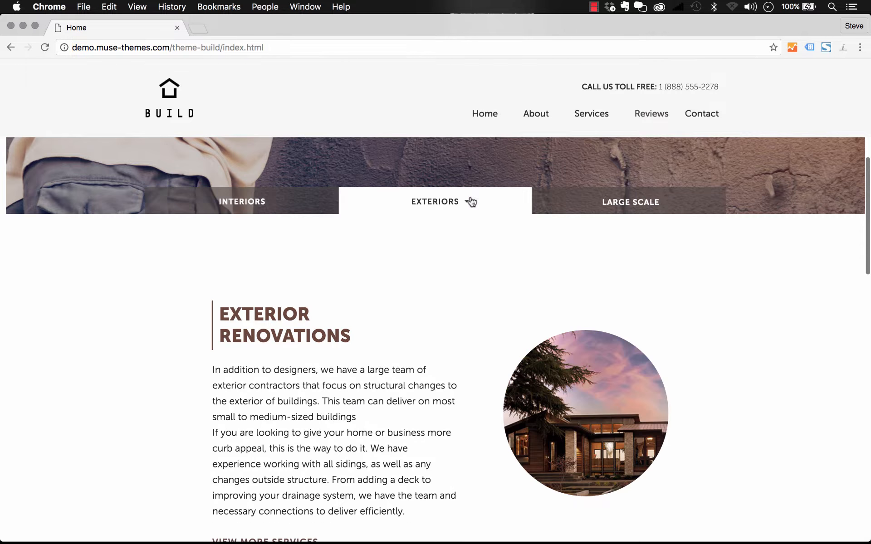
left_click(595, 202)
scroll(596, 202, "down", 15)
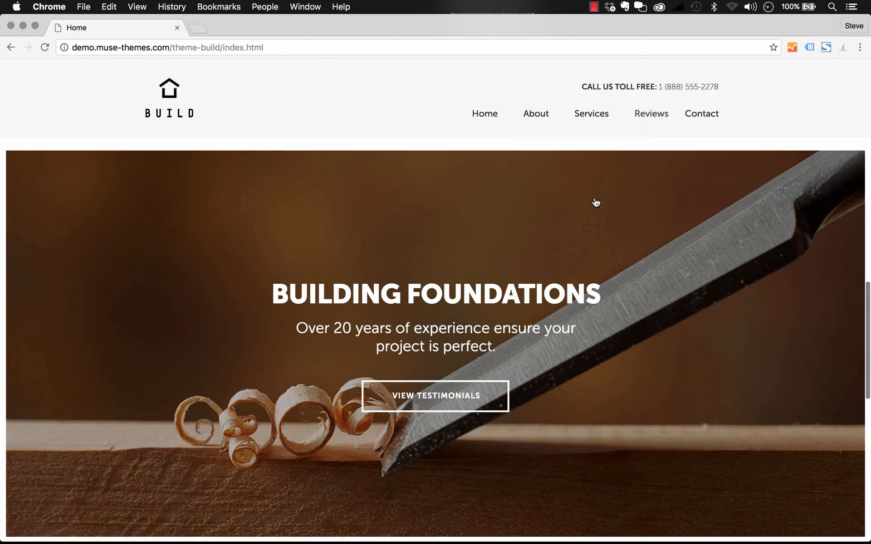
Check the responsive layout of the three-column section by narrowing the browser window and widening it again.
scroll(595, 202, "down", 6)
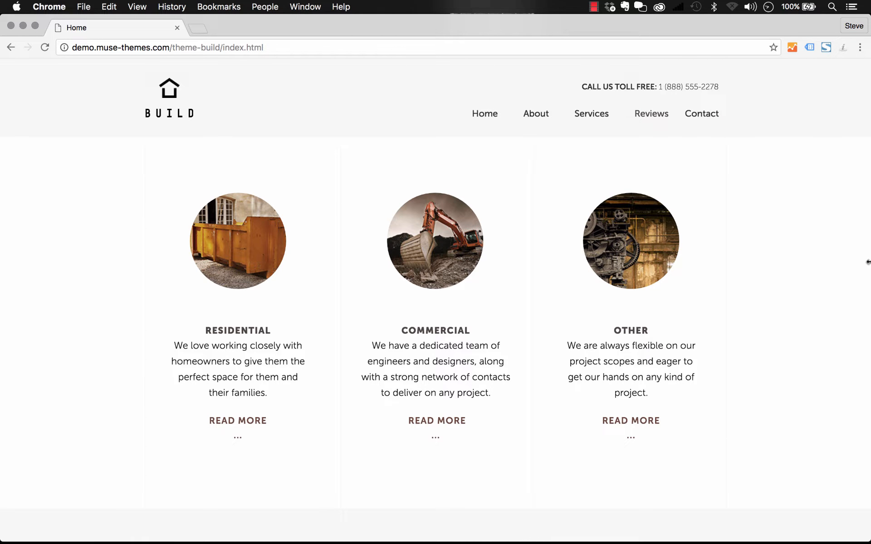
left_click_drag(868, 262, 560, 294)
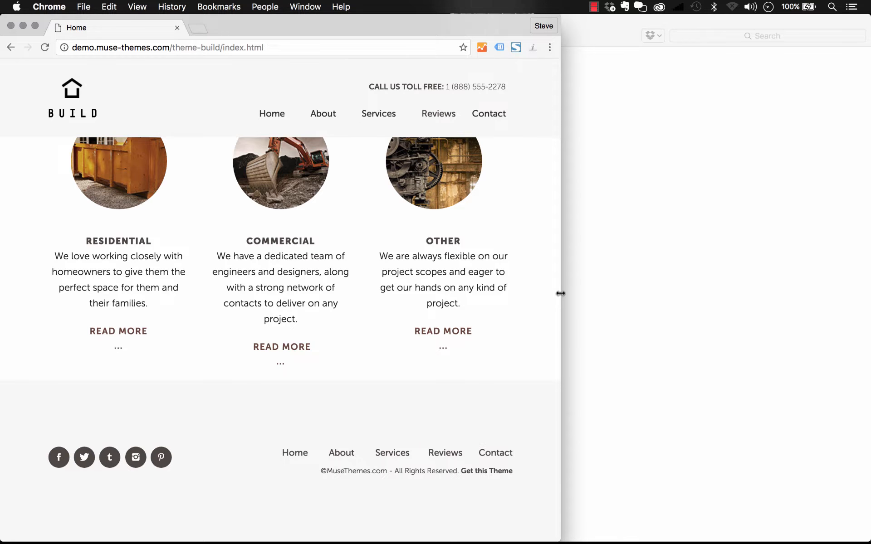
left_click_drag(560, 294, 865, 295)
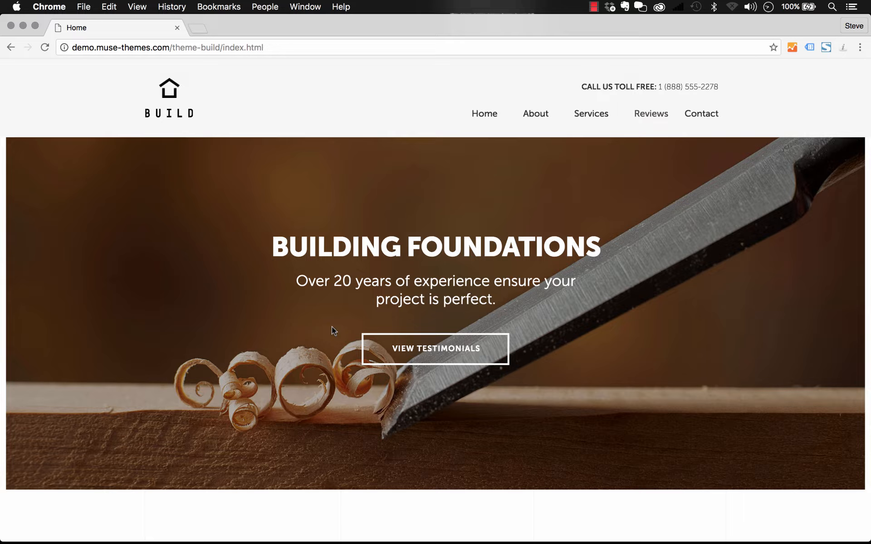
Switch to Finder and look over the Build.muse file and the MuseThemes PDF in the Distro folder.
left_click(198, 527)
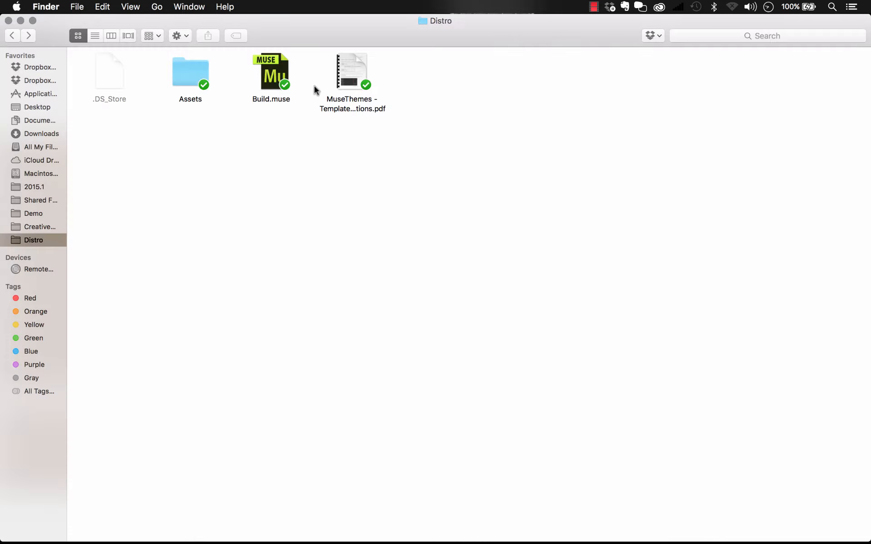
left_click(274, 81)
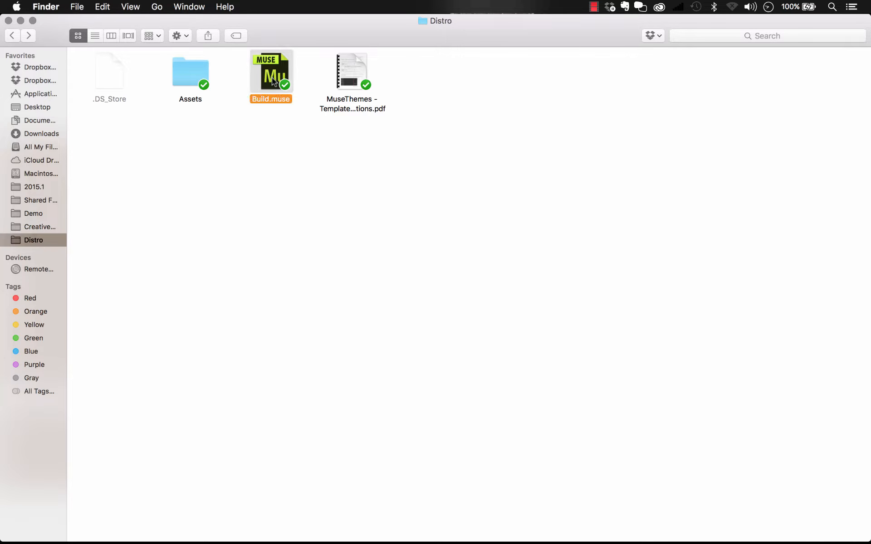
left_click(358, 72)
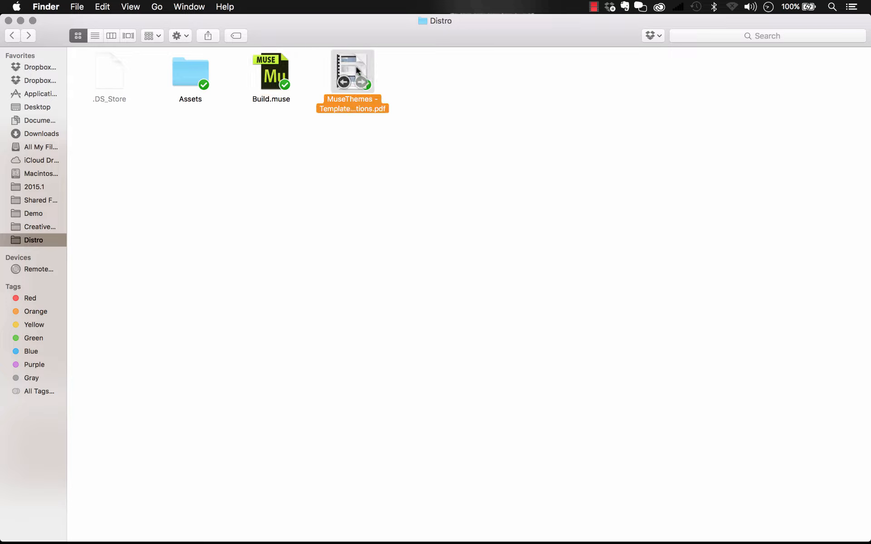
left_click(279, 170)
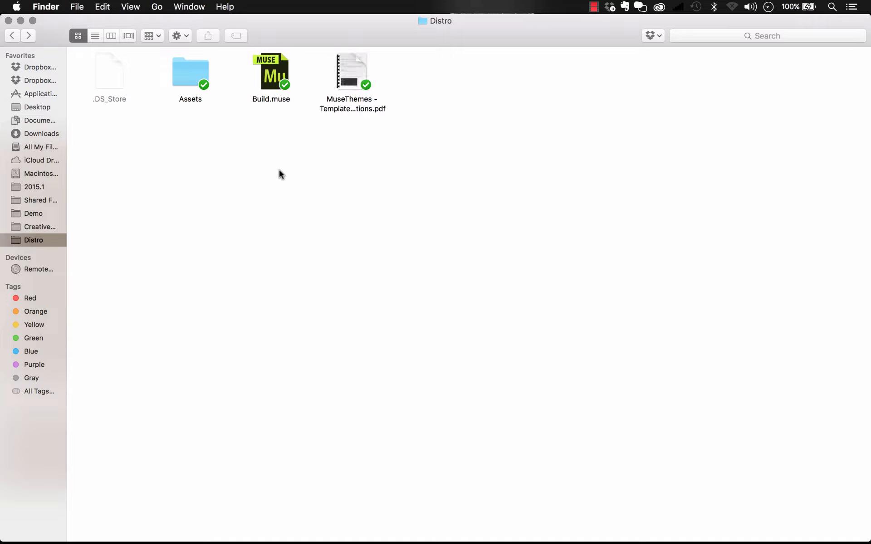
Open the Assets folder and preview its images in sequence from about-avatar.jpg through home-hero.jpg.
double_click(191, 75)
left_click(111, 81)
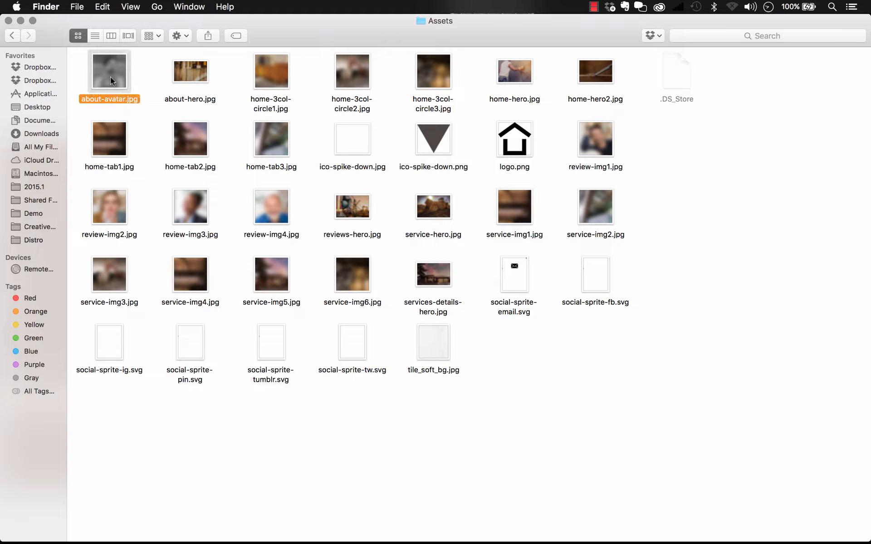
key("space")
key("Right")
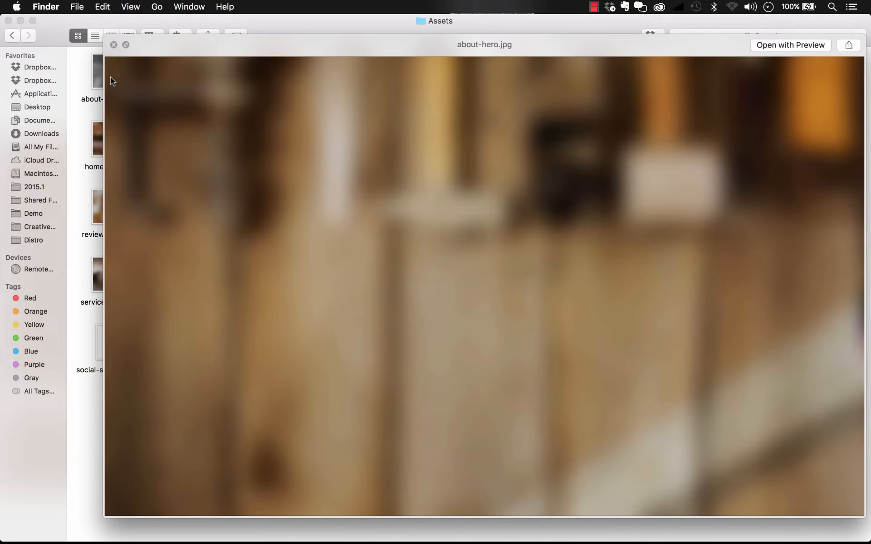
key("Right")
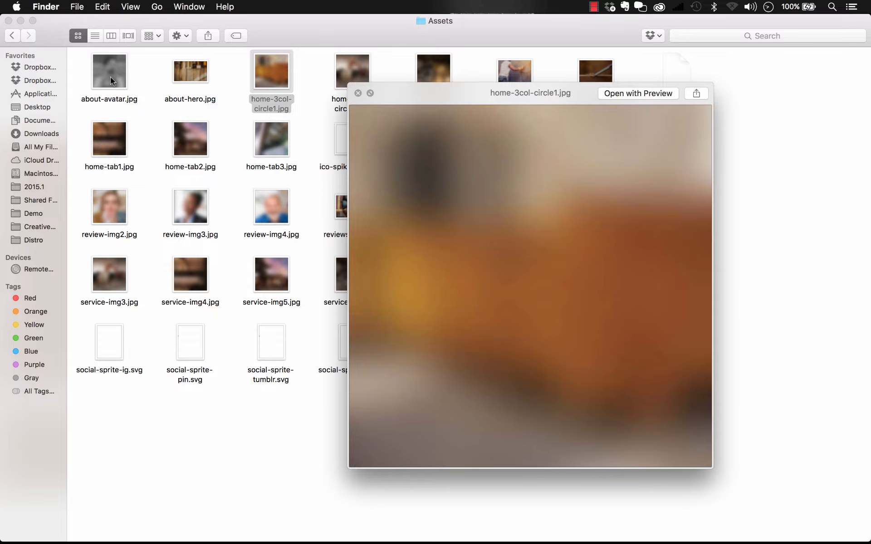
key("Right")
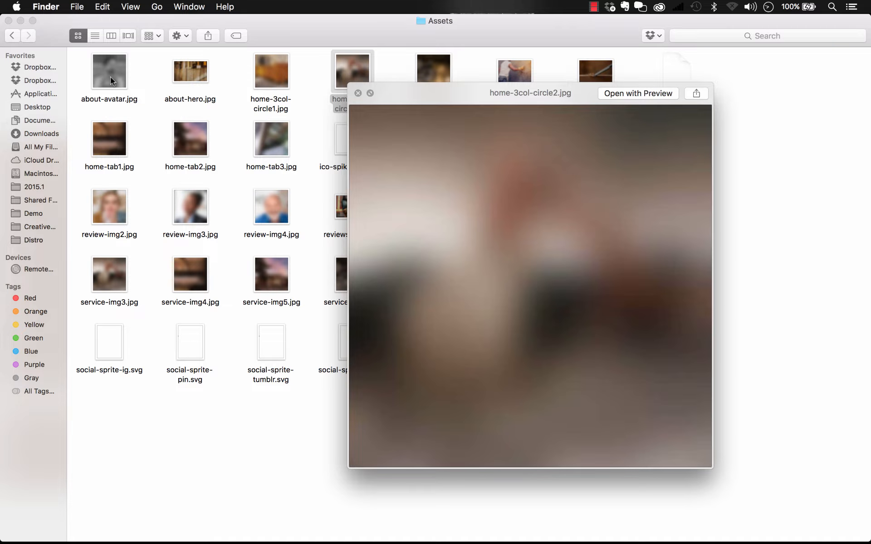
key("Right")
key("Right")
key("space")
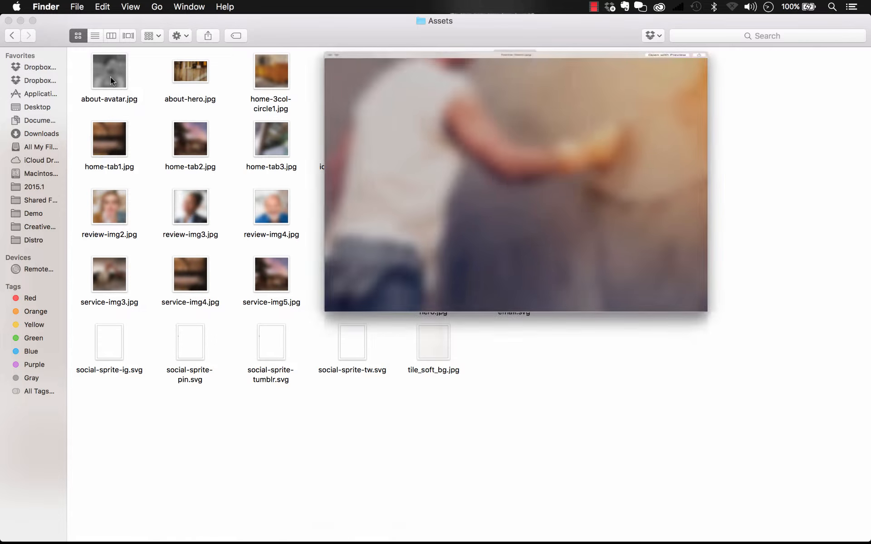
Return to the Distro folder and open Build.muse in Adobe Muse.
left_click(12, 36)
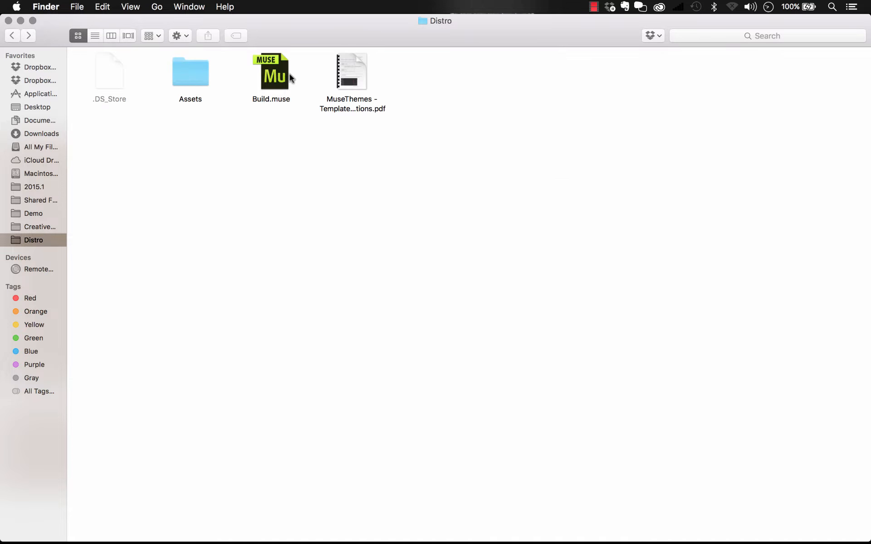
left_click(284, 73)
double_click(284, 73)
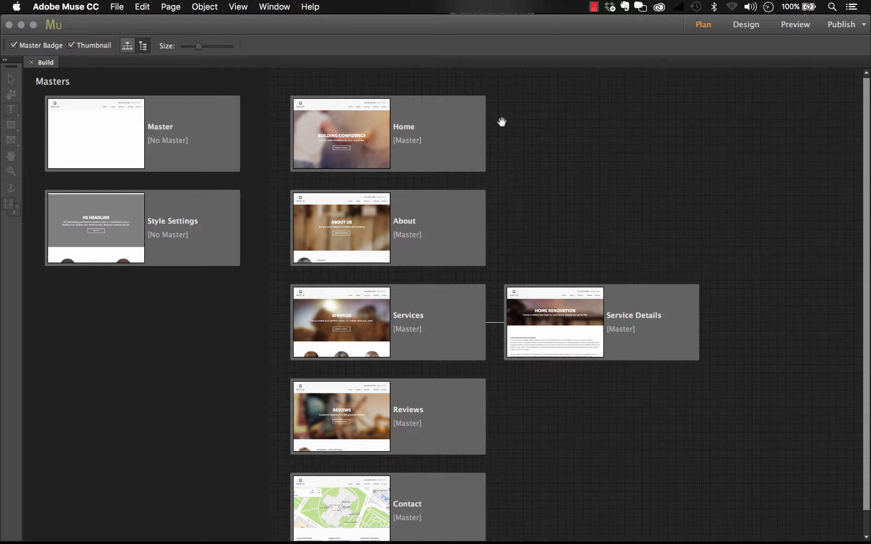
Open the Master page for design and switch it to the 1200 breakpoint.
scroll(501, 122, "down", 2)
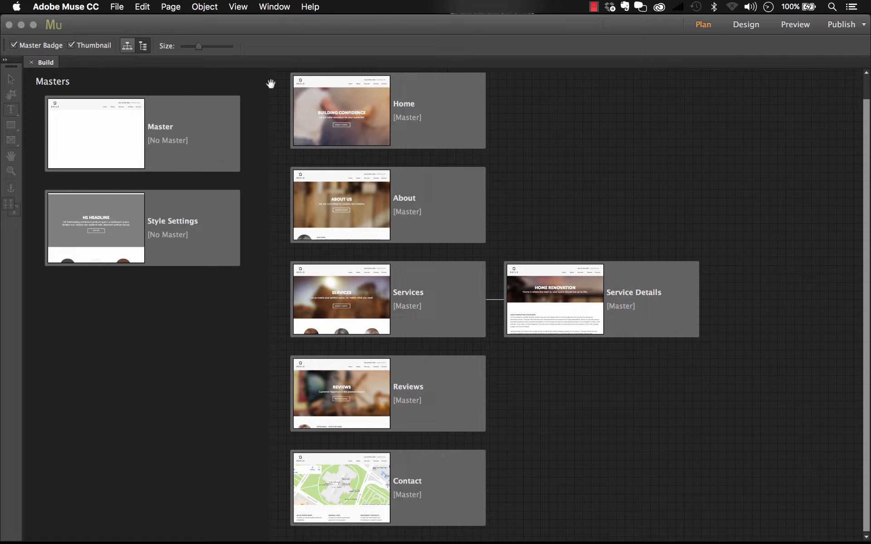
double_click(208, 111)
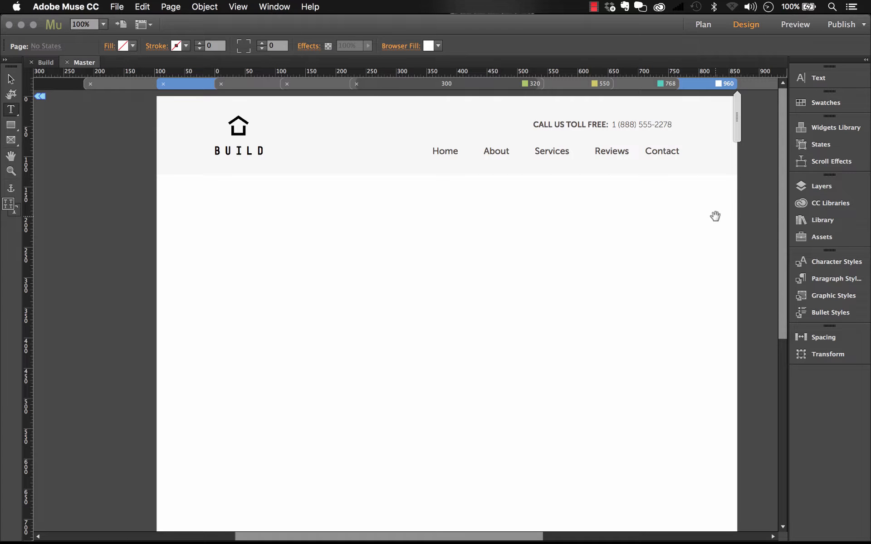
left_click_drag(715, 216, 635, 220)
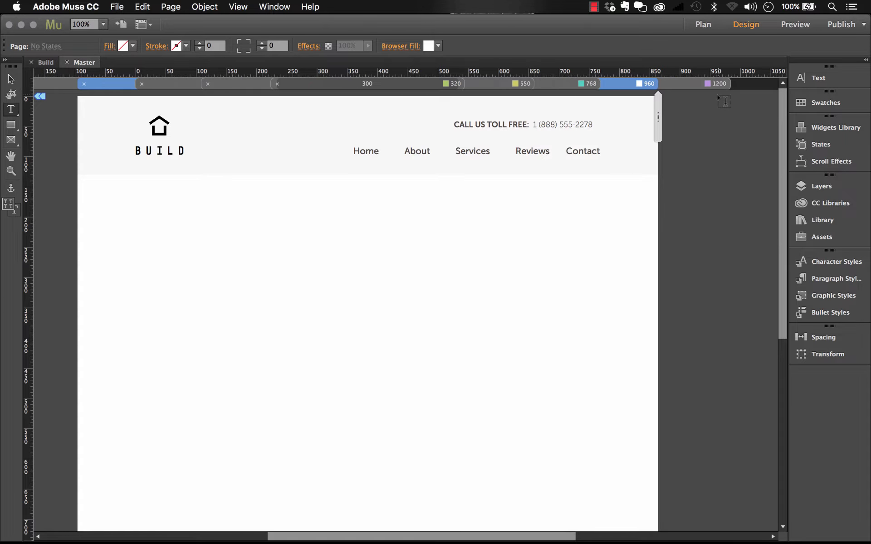
left_click(708, 86)
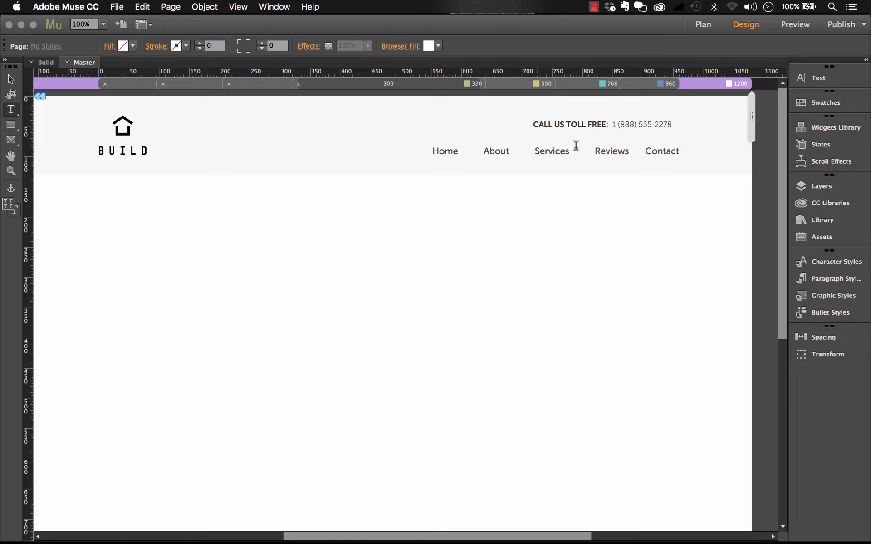
Inspect the properties of the 1200 breakpoint and its Fluid Width and Fixed Width options, keeping Fixed Width.
right_click(695, 86)
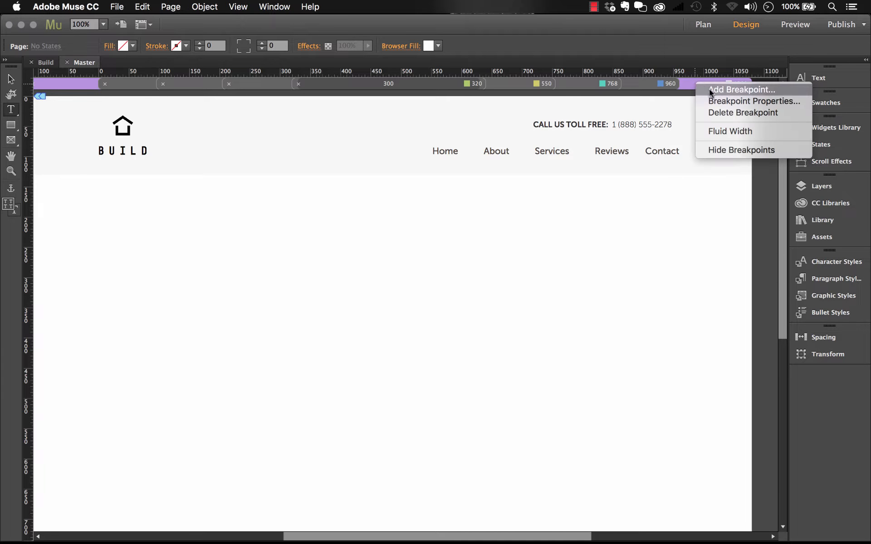
left_click(727, 102)
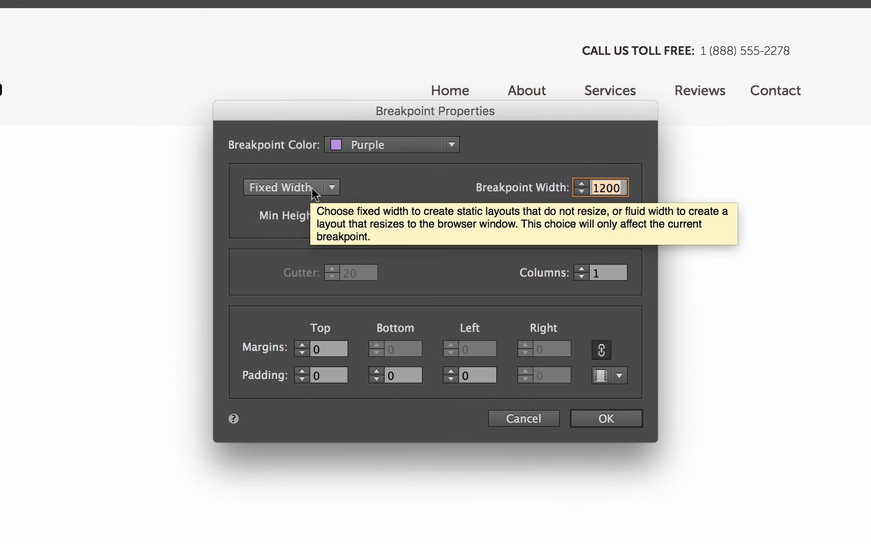
left_click(331, 187)
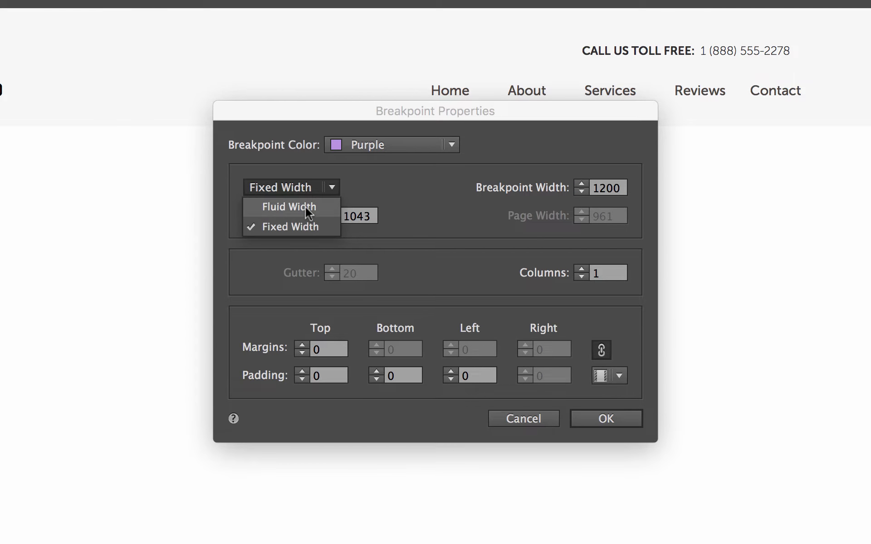
left_click(402, 180)
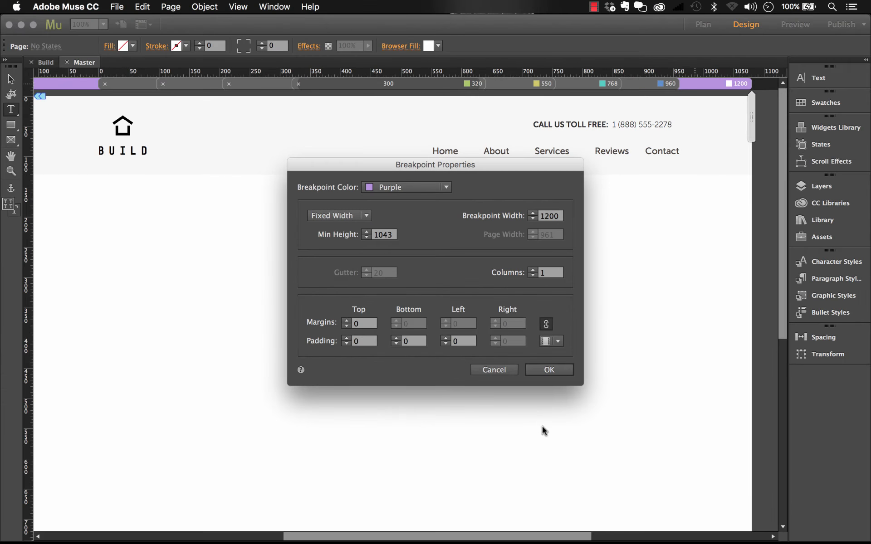
left_click(606, 418)
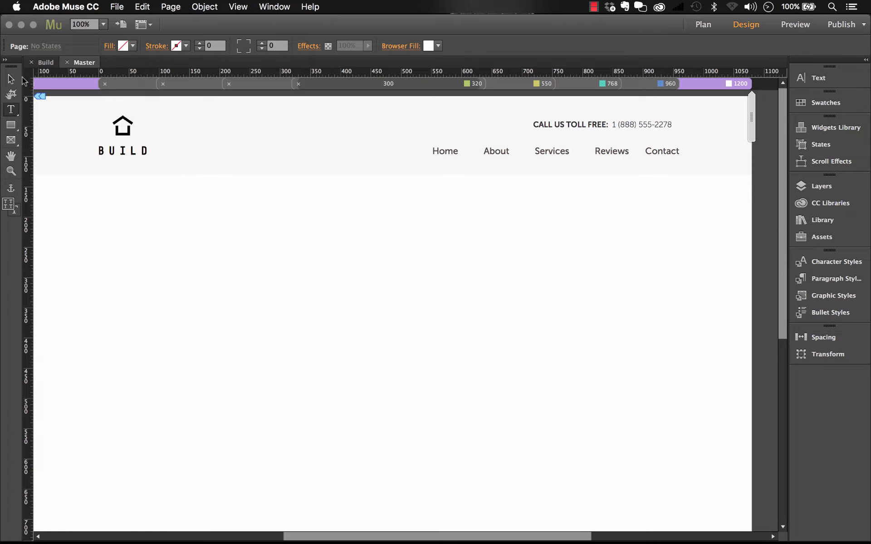
Activate the Selection tool, switch the Master page to the 960 breakpoint, and show the guides.
left_click(11, 80)
mouse_move(330, 247)
left_mouse_down()
mouse_move(360, 247)
mouse_move(345, 246)
left_mouse_up()
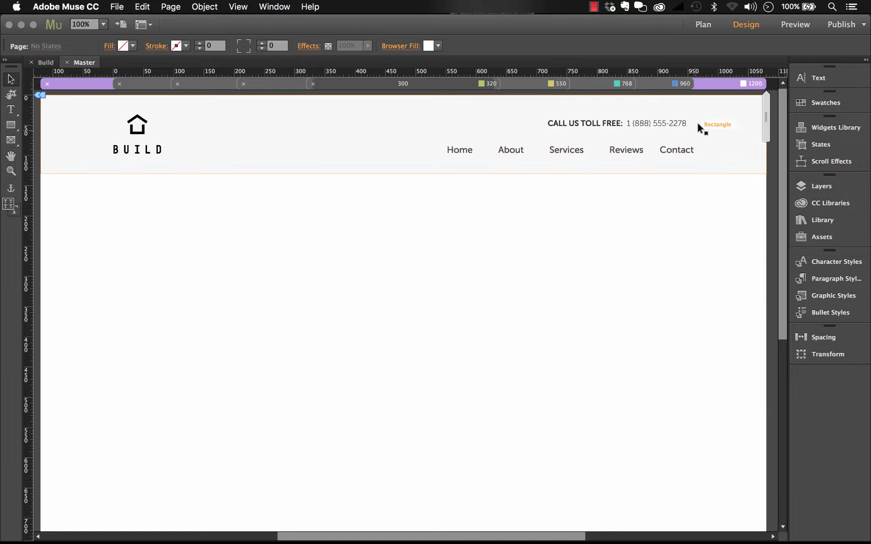
left_click(683, 84)
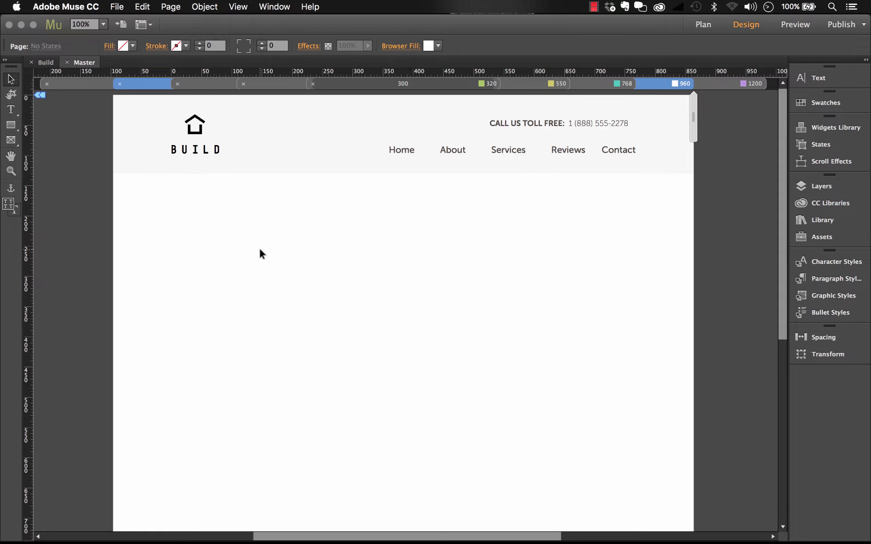
left_click(239, 7)
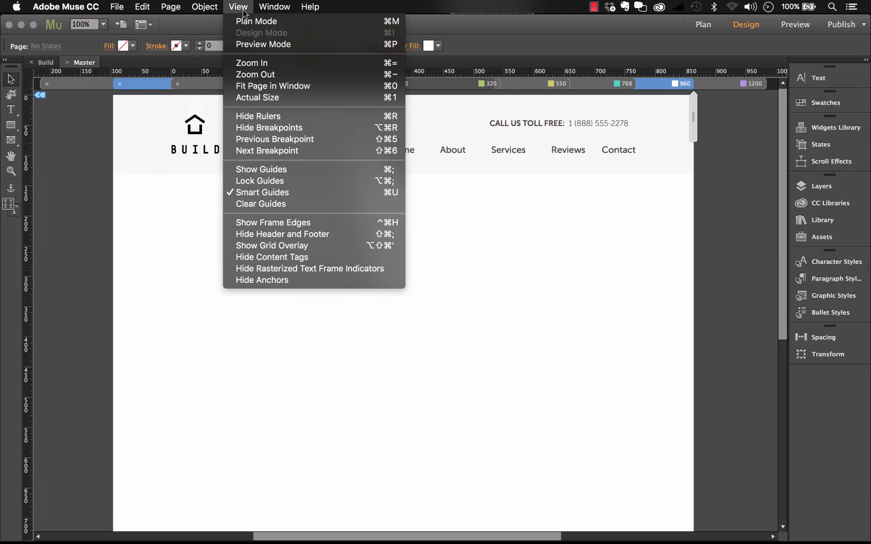
left_click(262, 170)
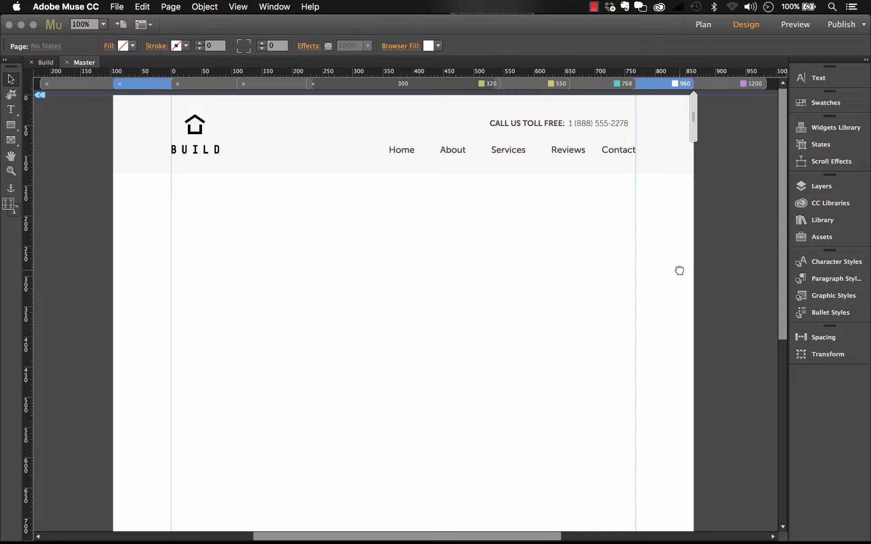
Compare the header layout against the guides at the 960, 1200 and 768 breakpoints.
left_click_drag(679, 271, 668, 270)
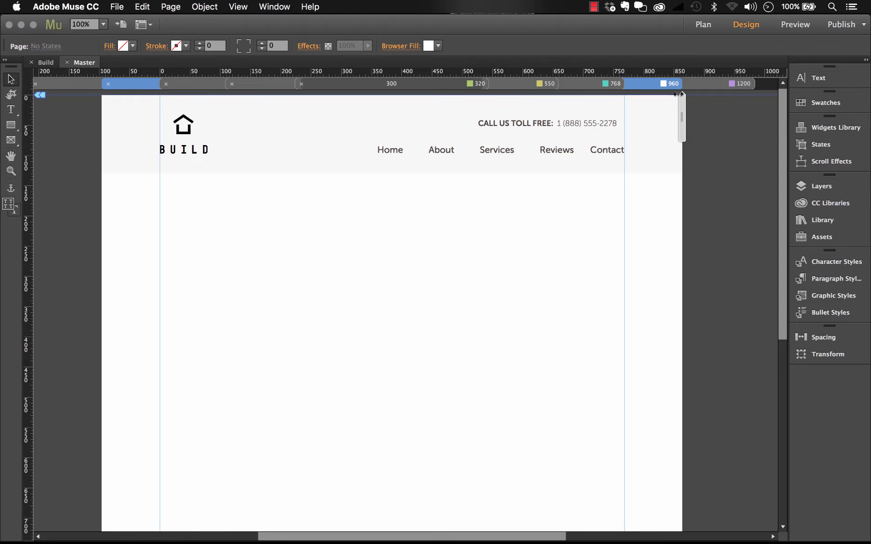
left_click(697, 85)
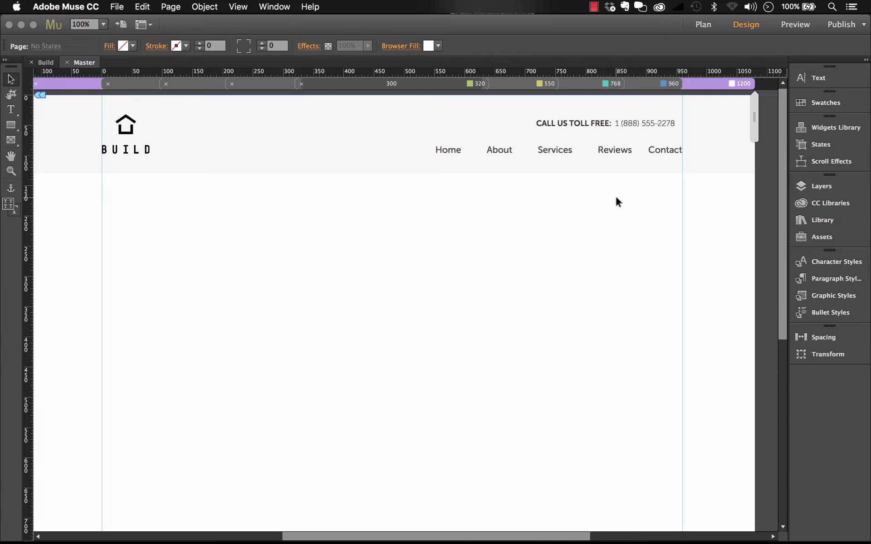
left_click(608, 83)
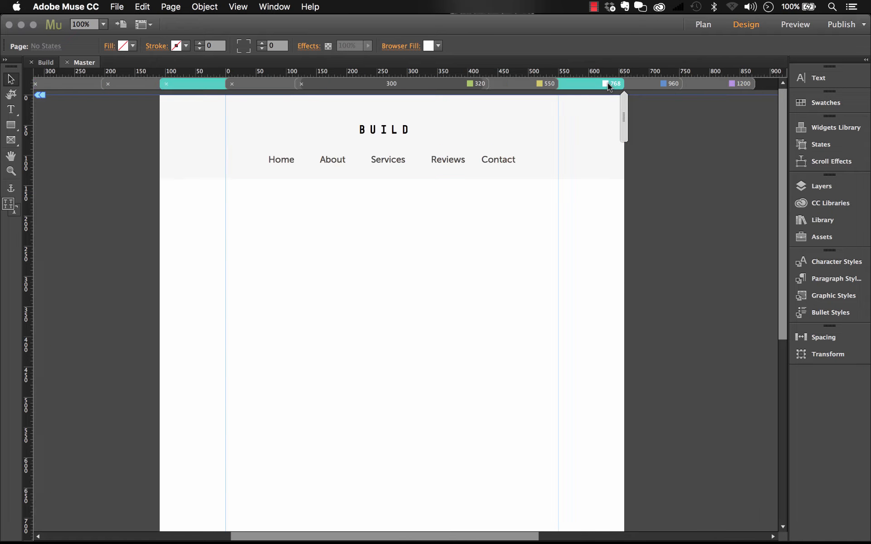
Examine the header and footer layouts of the Master page at the 550 and 320 breakpoints.
left_click(540, 83)
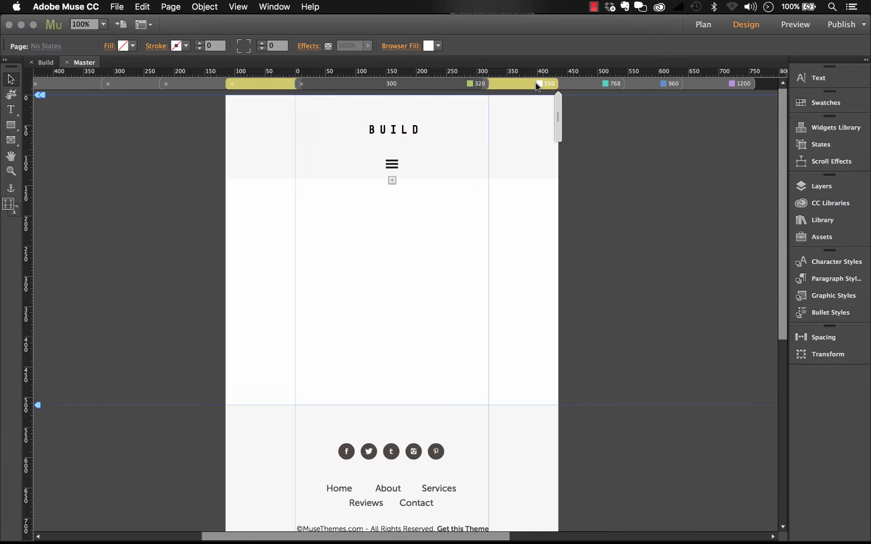
scroll(426, 220, "down", 5)
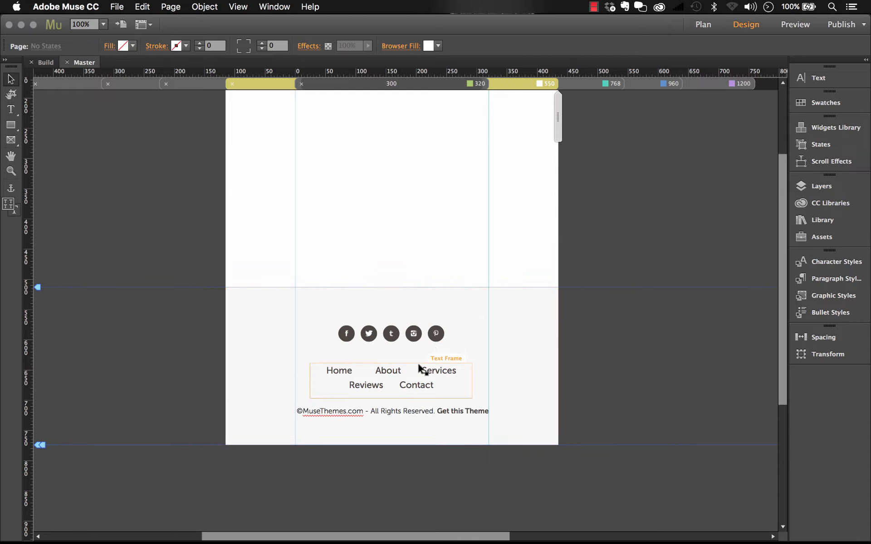
left_click(461, 84)
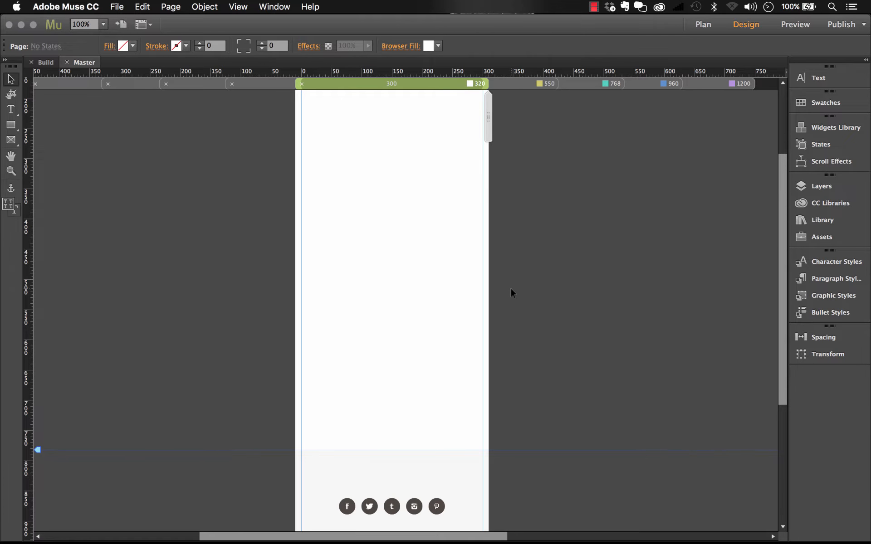
scroll(510, 293, "down", 9)
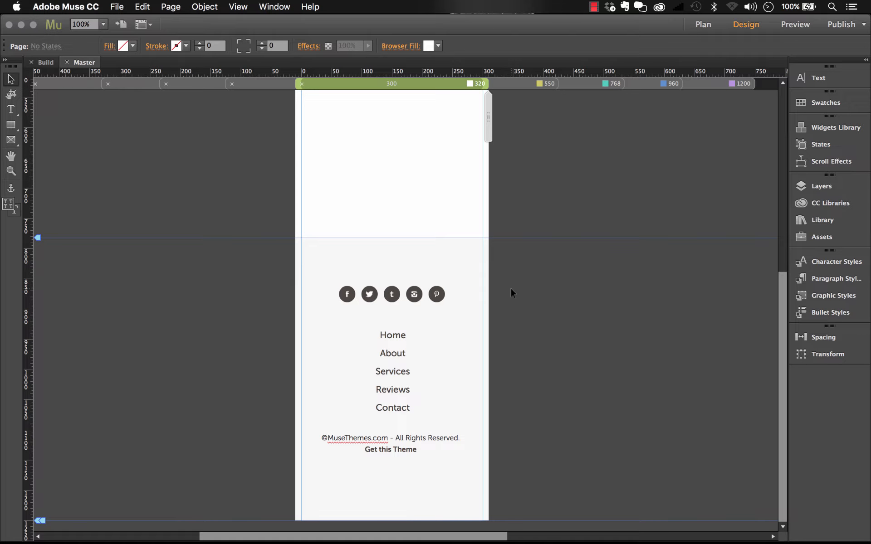
scroll(511, 289, "up", 15)
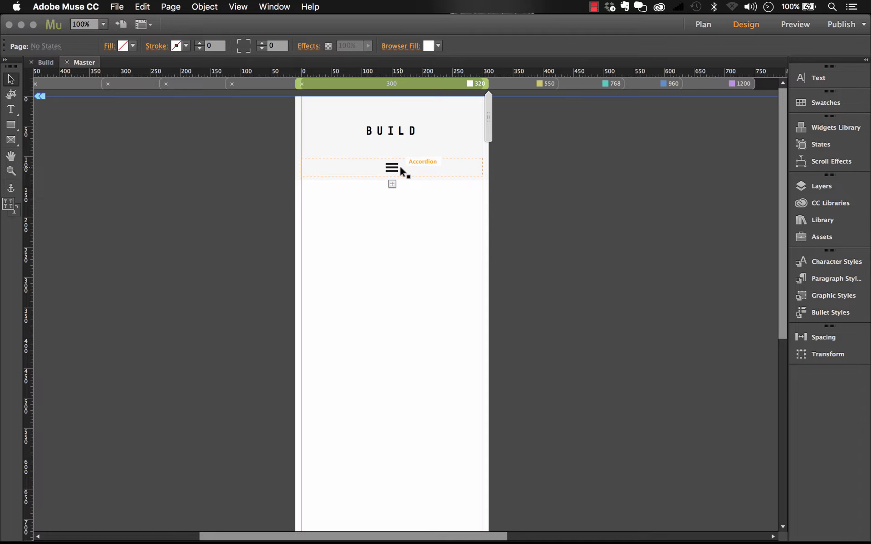
Select the accordion menu's label in the header at the 320 breakpoint, and return the Master page to the 1200 breakpoint.
left_click(425, 169)
left_click(418, 169)
left_click(419, 169)
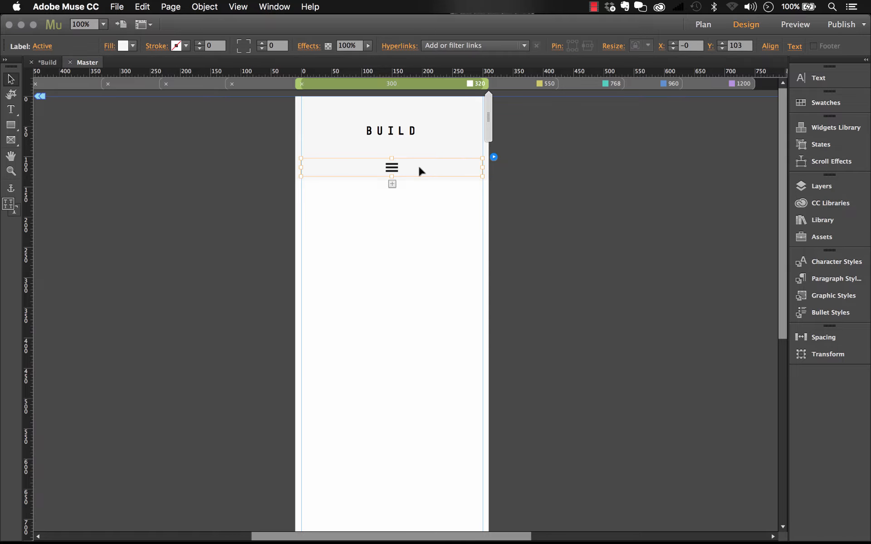
left_click(723, 83)
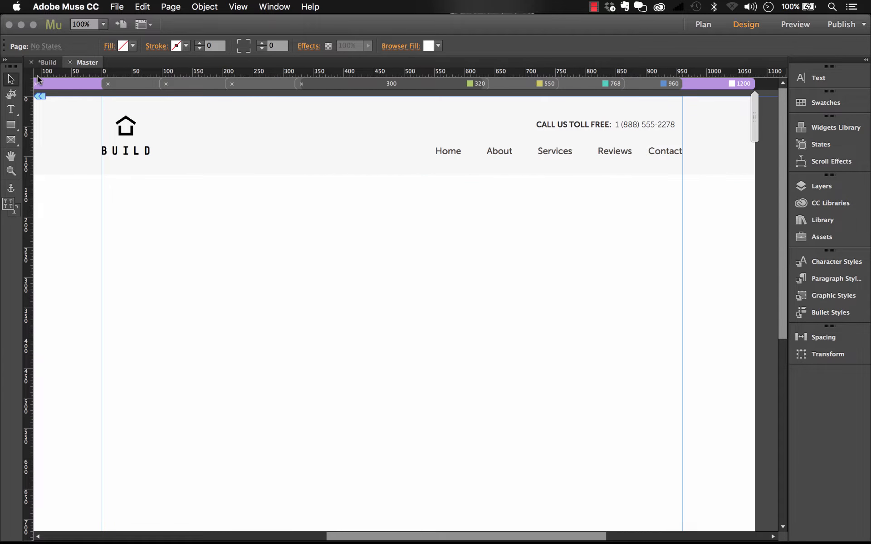
Open the Home page for design from the site plan.
left_click(49, 63)
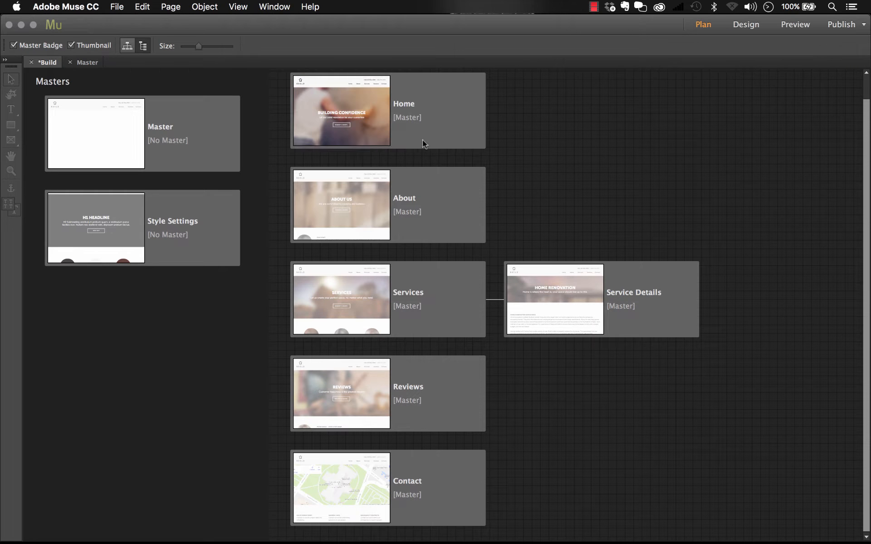
double_click(449, 89)
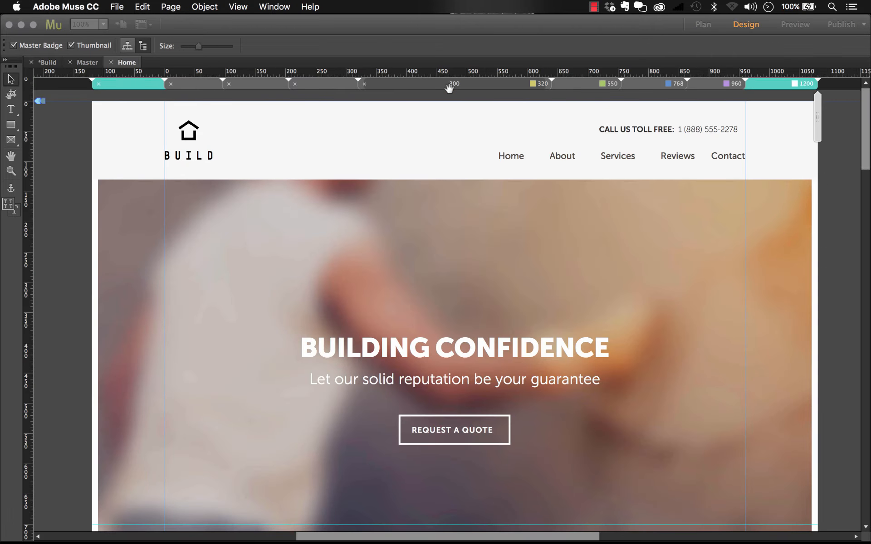
left_click_drag(684, 113, 638, 111)
scroll(698, 126, "right", 3)
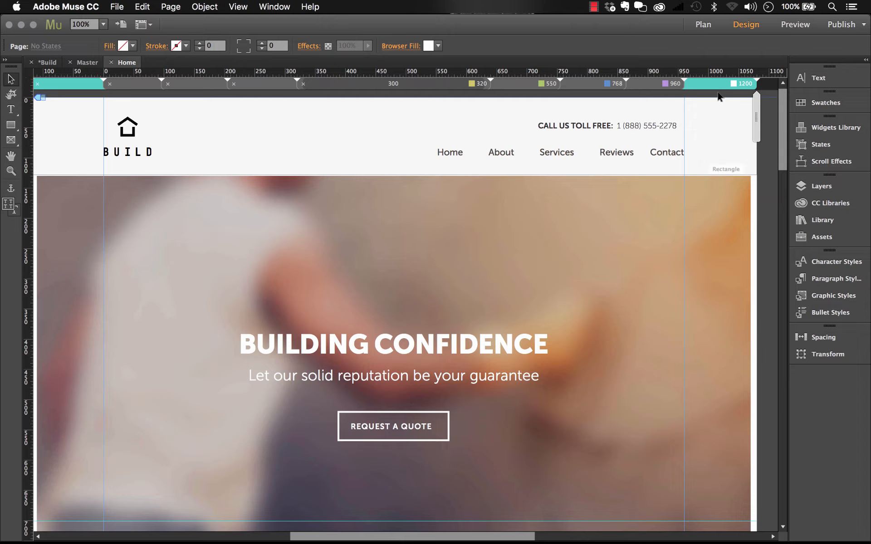
Compare the Home page's header and hero section at the 960, 768 and 550 breakpoints.
left_click(658, 83)
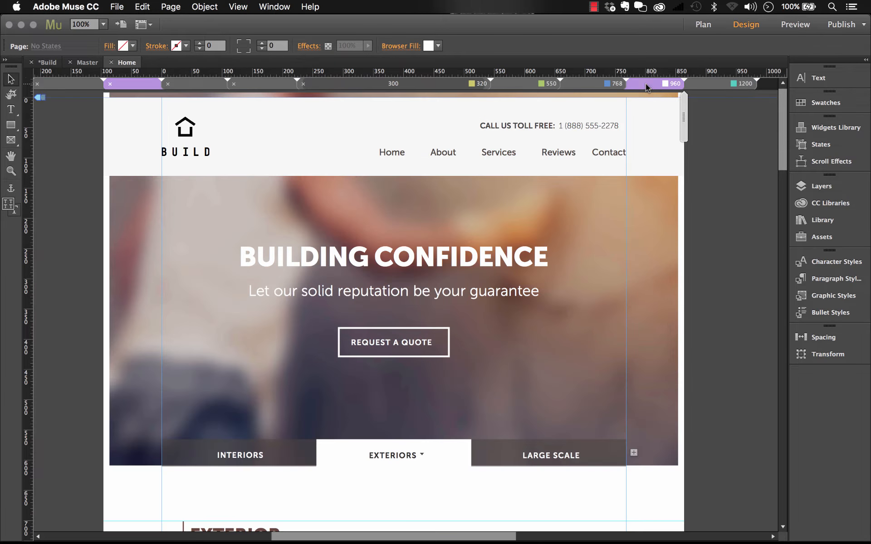
left_click(602, 84)
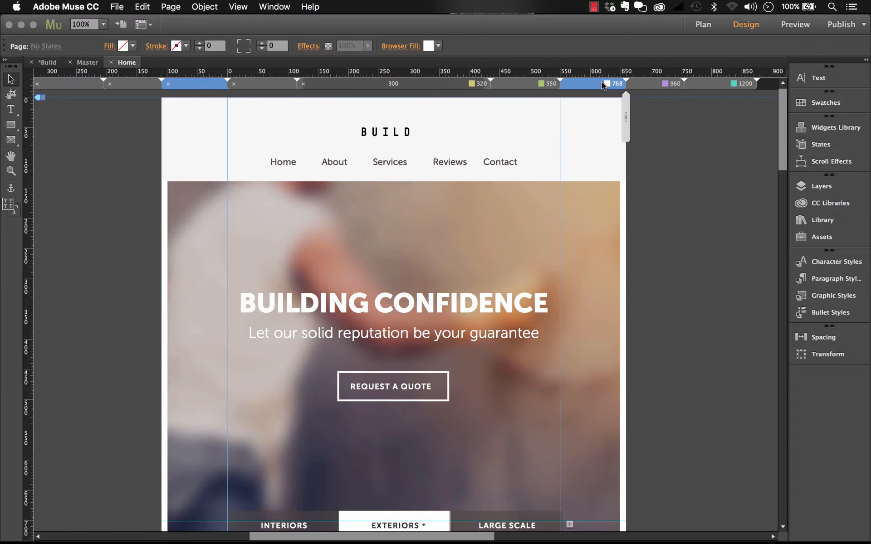
left_click(529, 82)
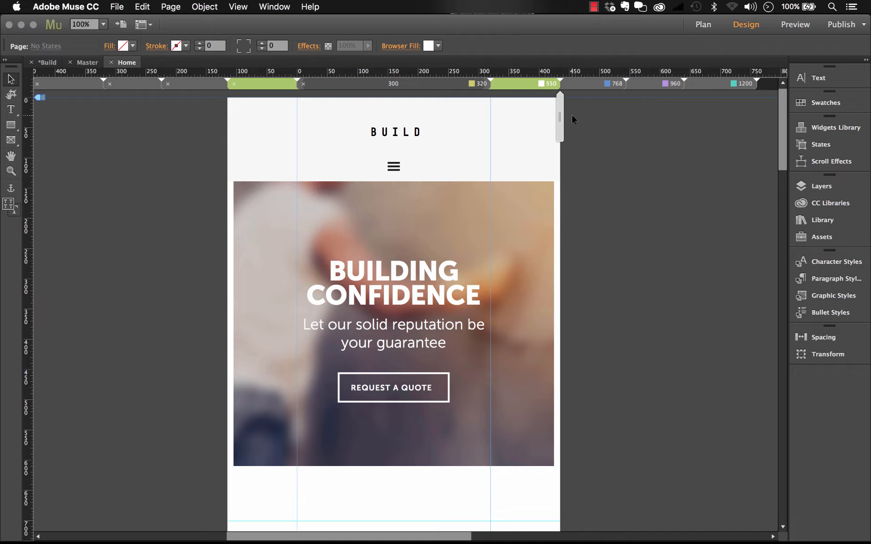
scroll(571, 115, "up", 1)
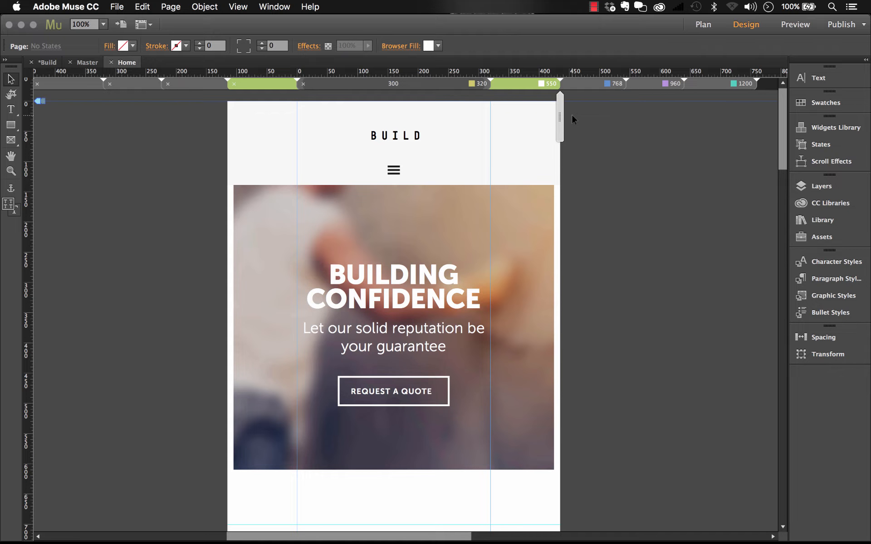
Inspect the editable text of the BUILDING CONFIDENCE headline, and return to the Selection tool with nothing selected.
left_click(412, 289)
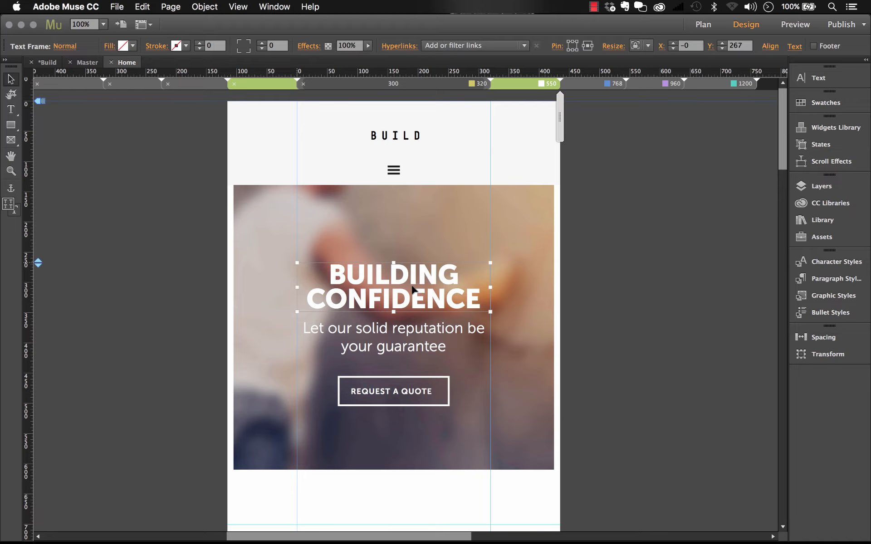
double_click(397, 270)
left_click_drag(376, 272, 438, 291)
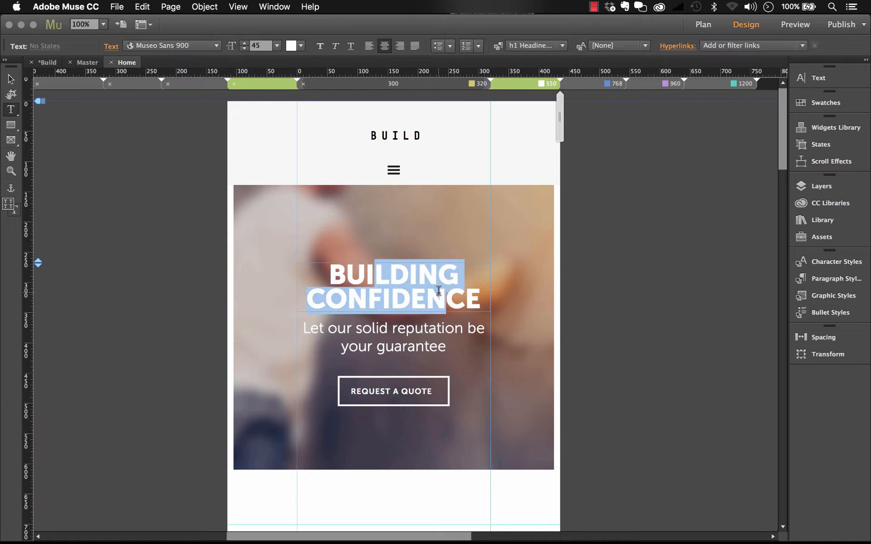
scroll(438, 291, "down", 2)
left_click(11, 79)
left_click(112, 171)
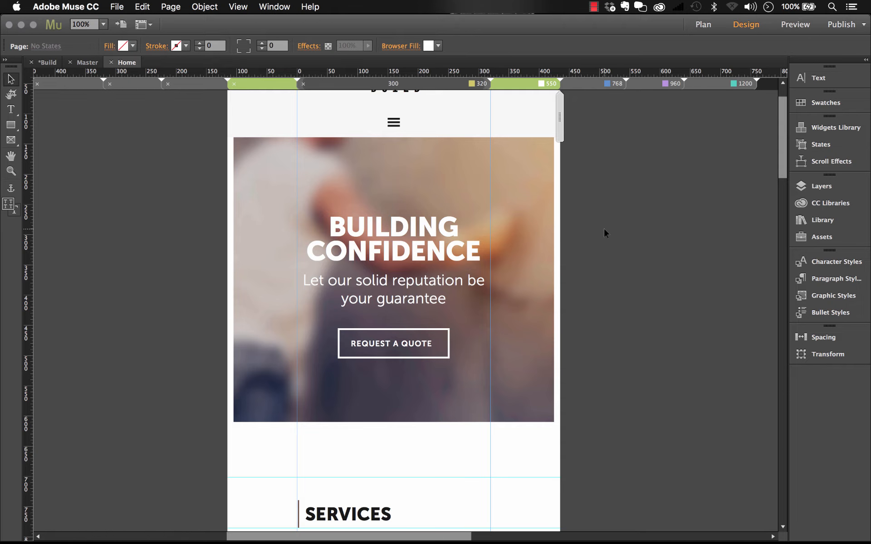
Select the hero image rectangle and inspect its Replace Background Image option without applying it.
left_click(530, 197)
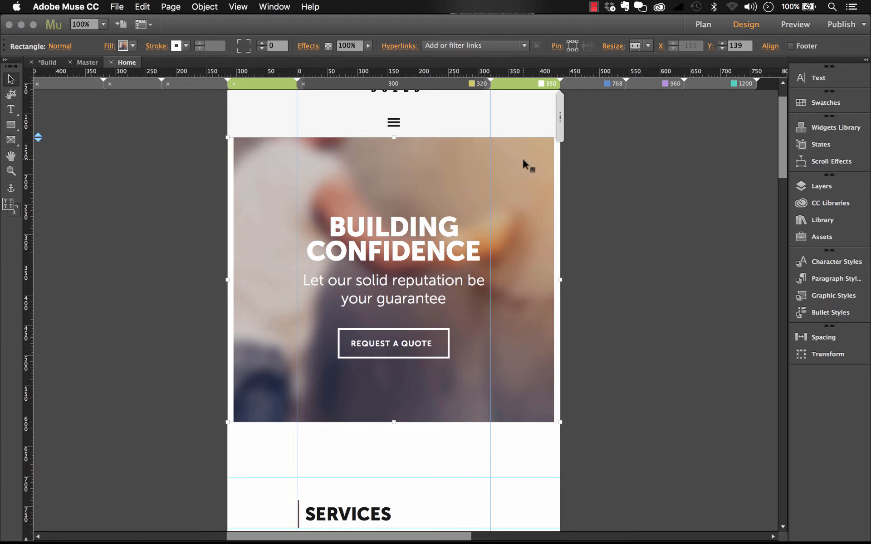
right_click(523, 161)
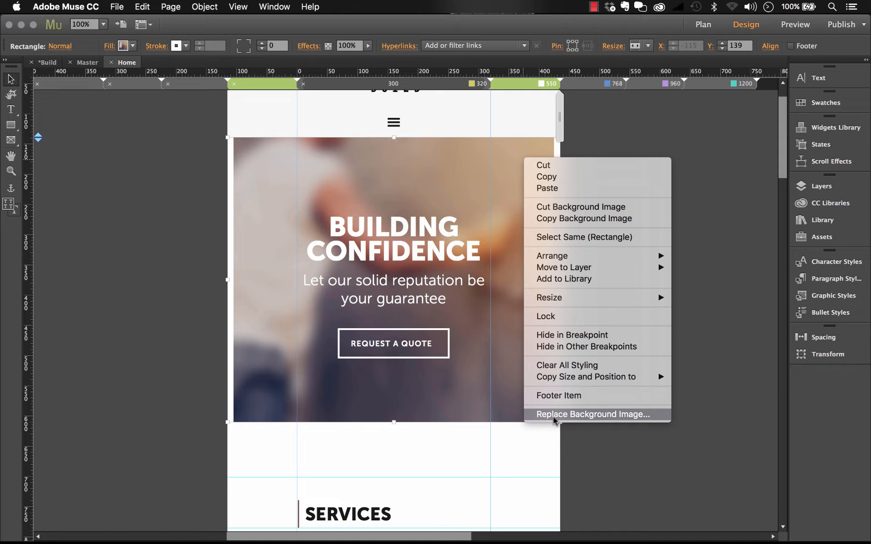
left_click(598, 466)
Compare the Home page's services content below the hero at the 550, 768 and 960 breakpoints.
scroll(580, 307, "down", 5)
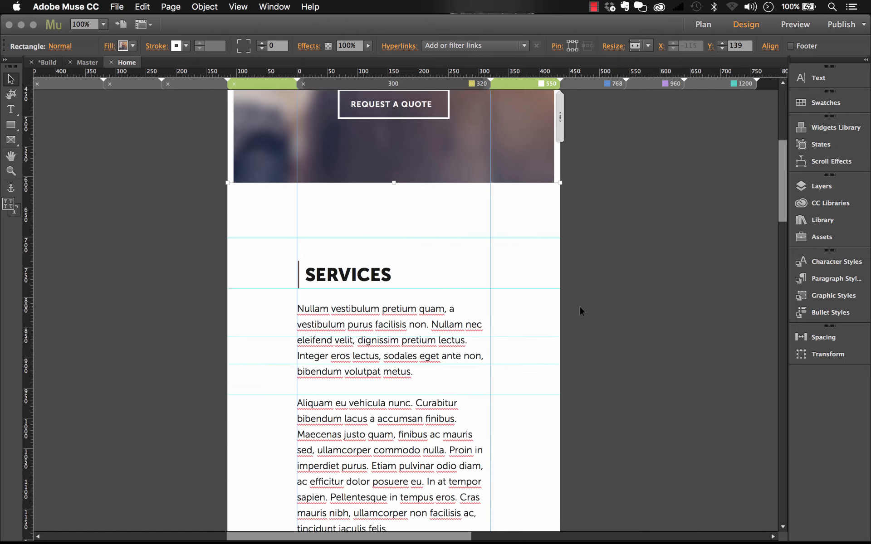
scroll(579, 308, "down", 3)
left_click(607, 83)
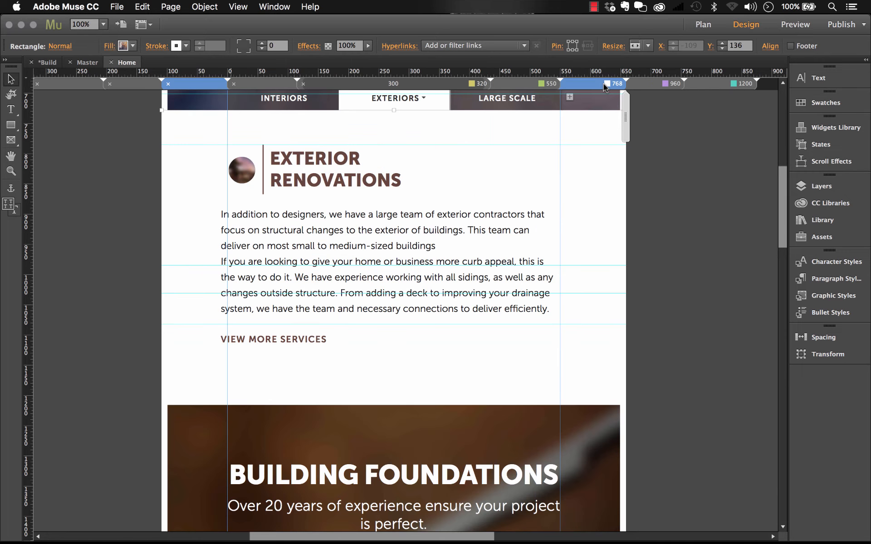
left_click(660, 85)
scroll(406, 296, "down", 15)
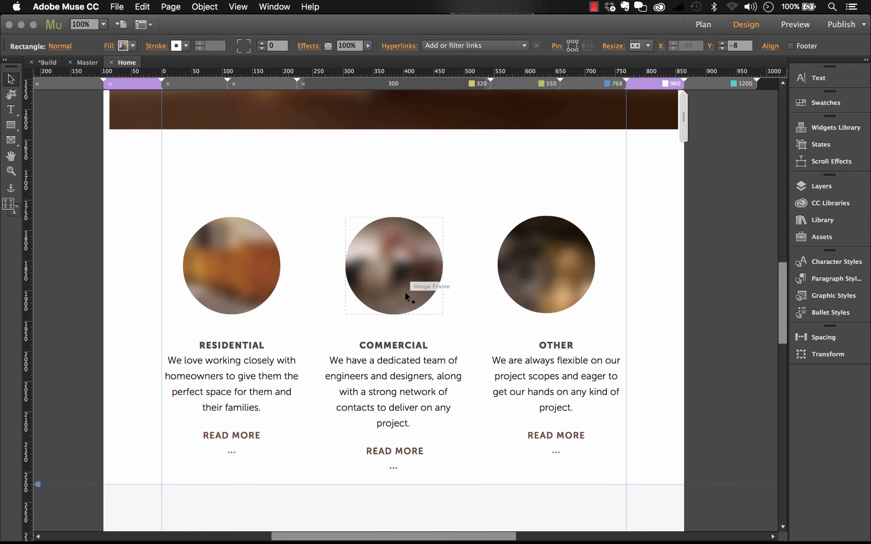
Inspect the tooltip and alternative text properties and the replacement option of the round Residential image, and deselect it.
left_click(267, 271)
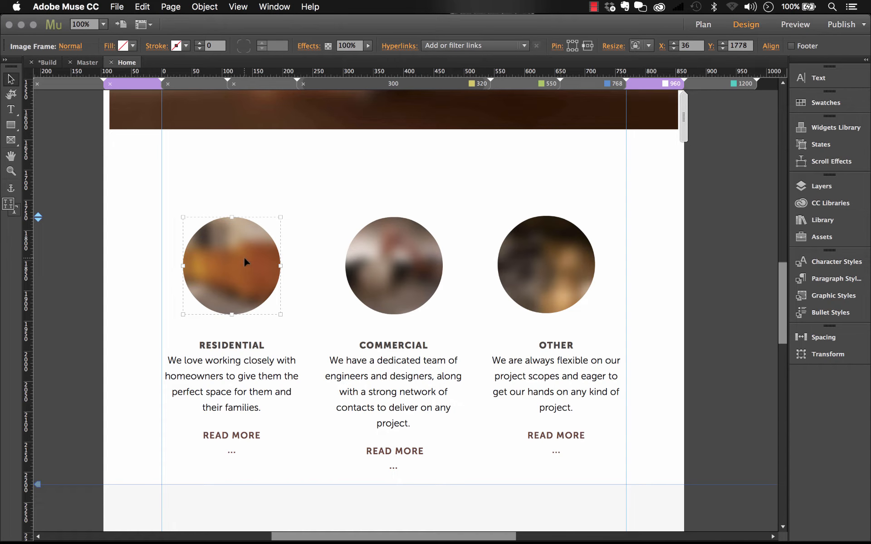
right_click(245, 258)
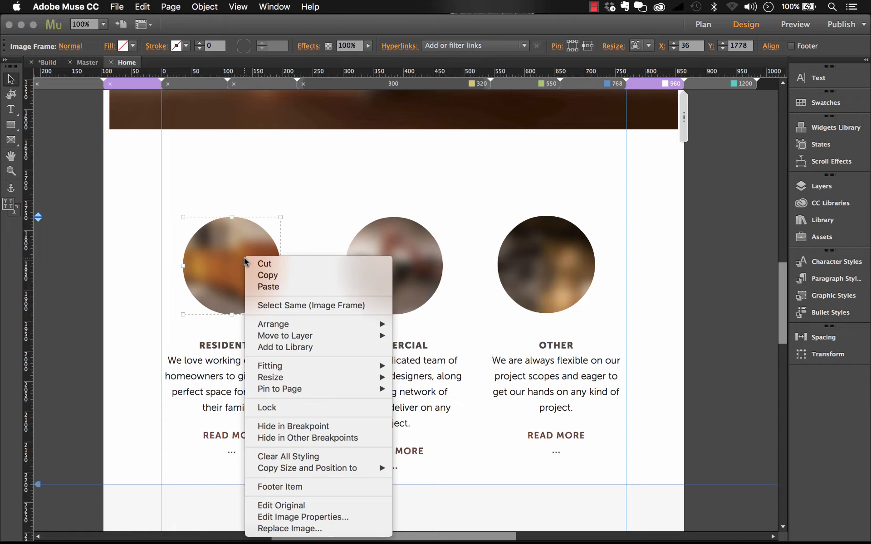
left_click(288, 518)
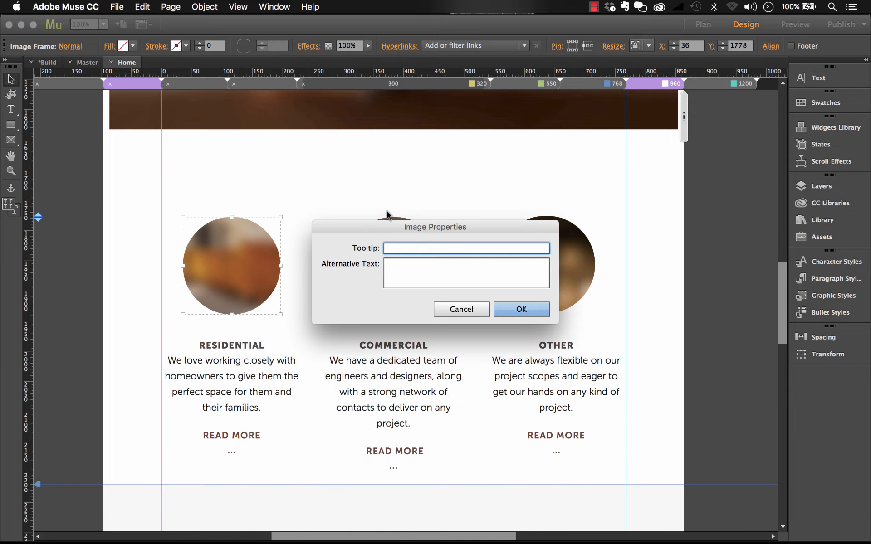
left_click(451, 310)
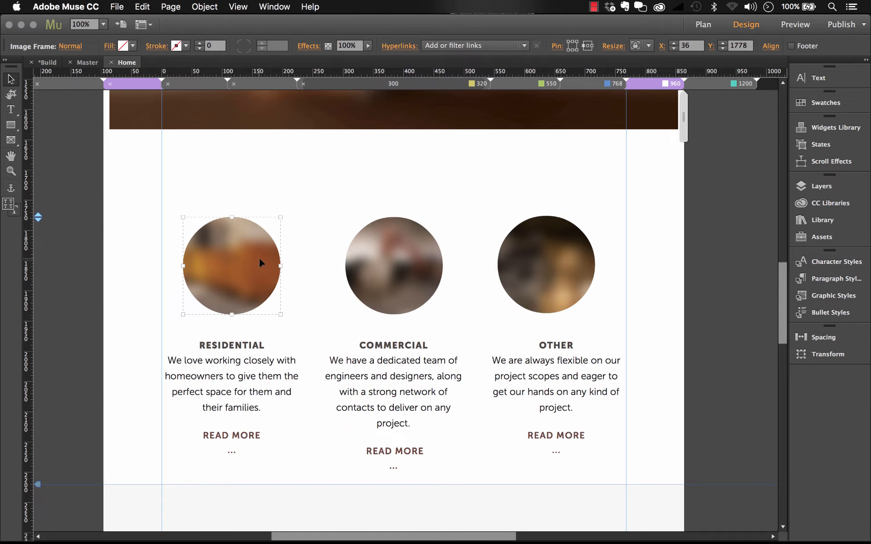
right_click(236, 242)
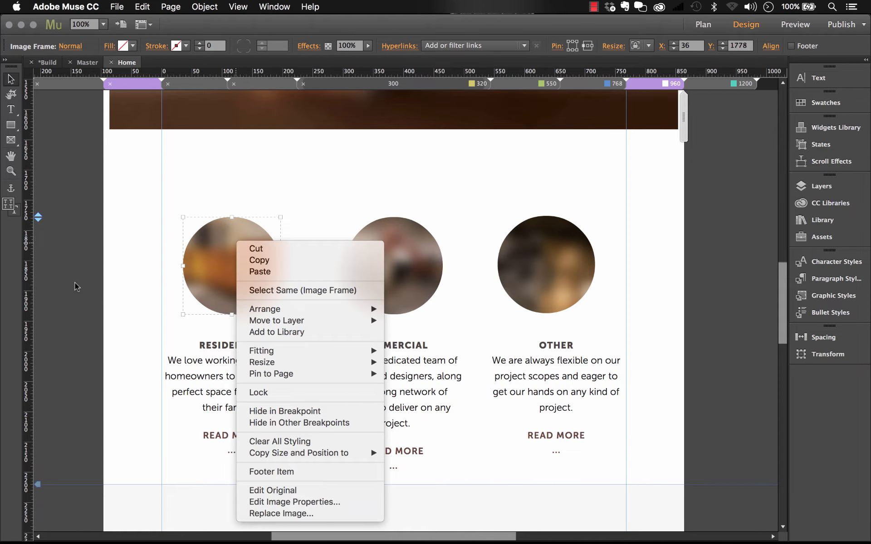
left_click(86, 273)
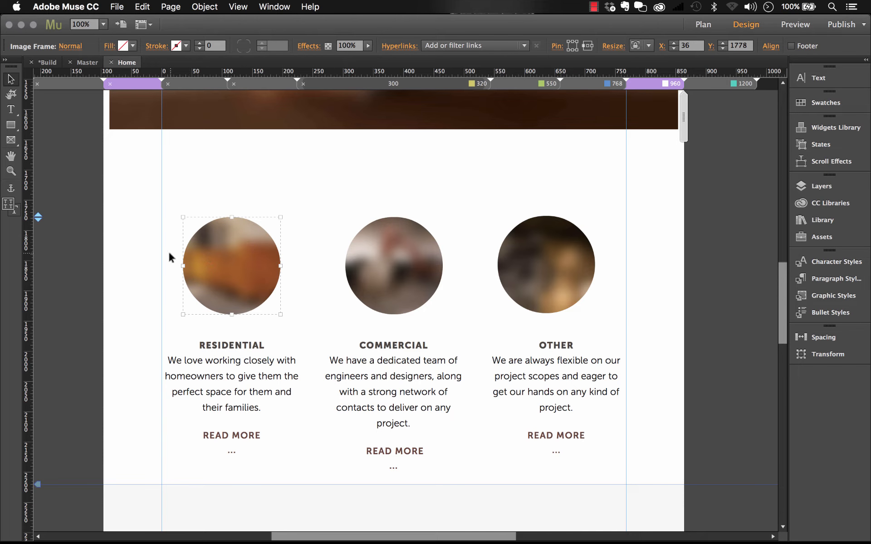
left_click(135, 247)
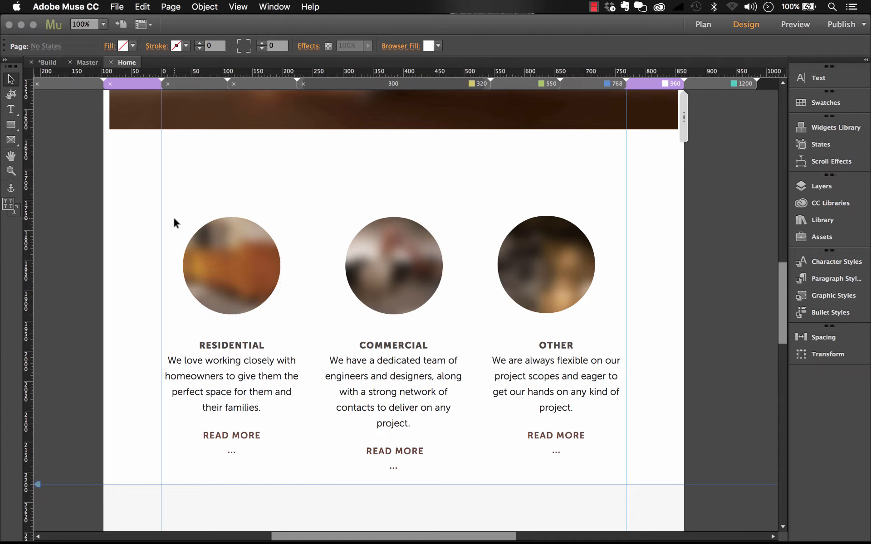
Open the Style Settings master page from the site plan and select the H1 HEADLINE text.
left_click(47, 62)
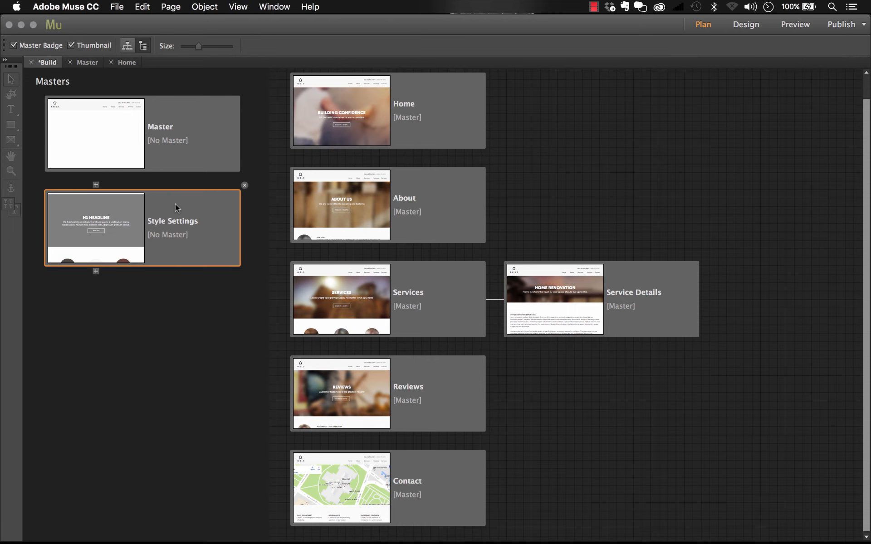
double_click(175, 204)
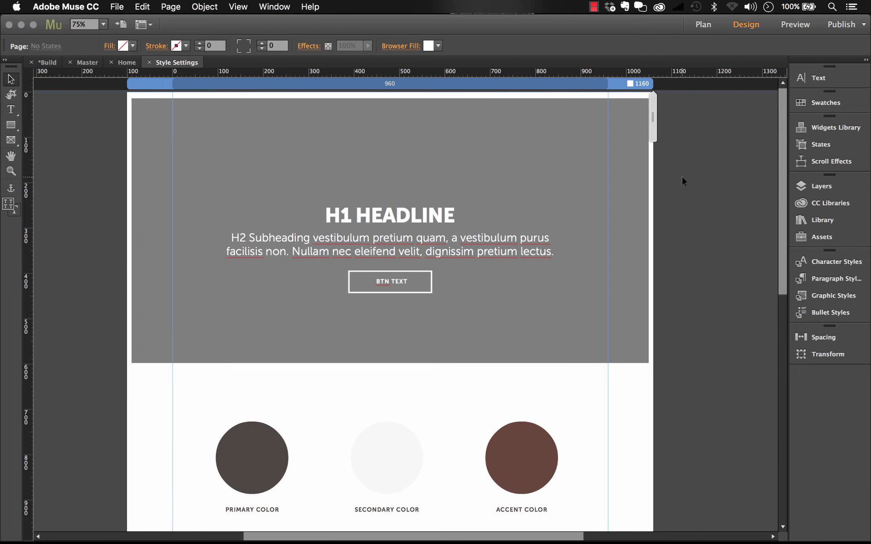
left_click(391, 217)
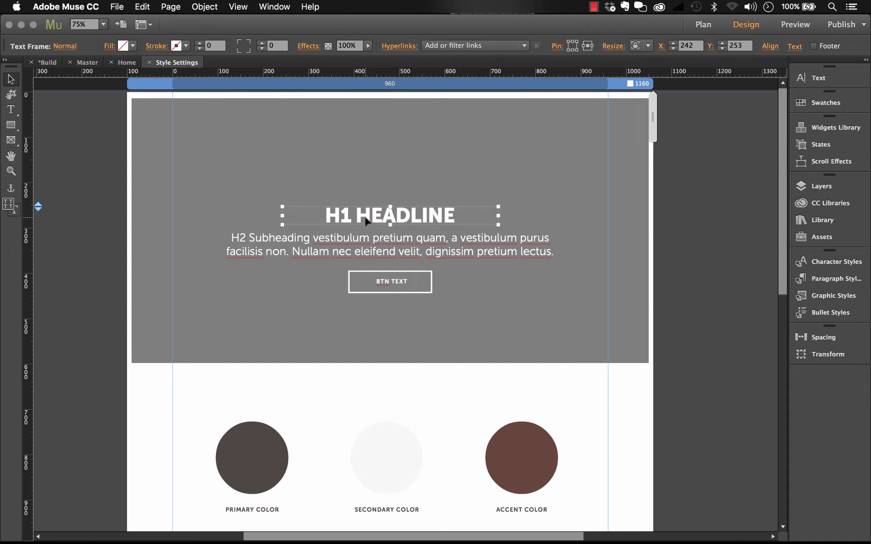
double_click(339, 214)
left_click_drag(323, 215, 465, 214)
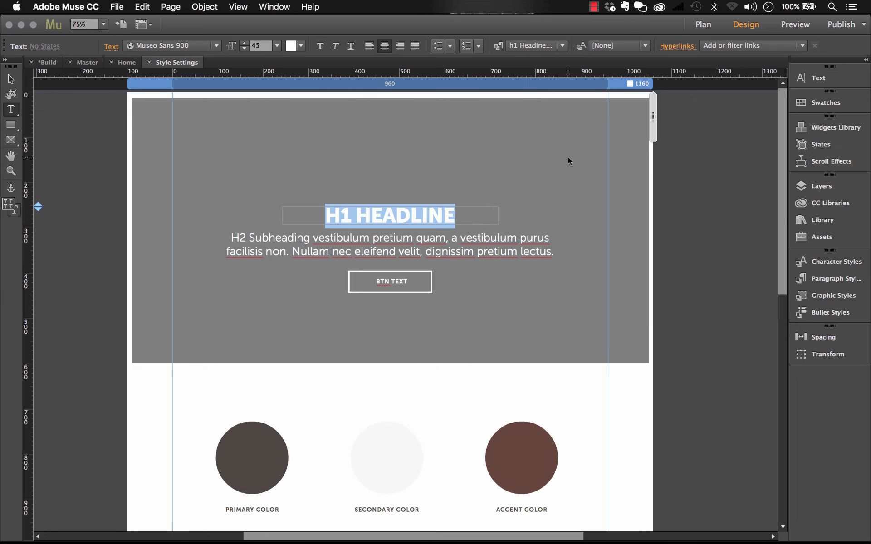
Change the H1 HEADLINE text's font to Helvetica and its size to 46.
left_click(817, 78)
left_click(743, 88)
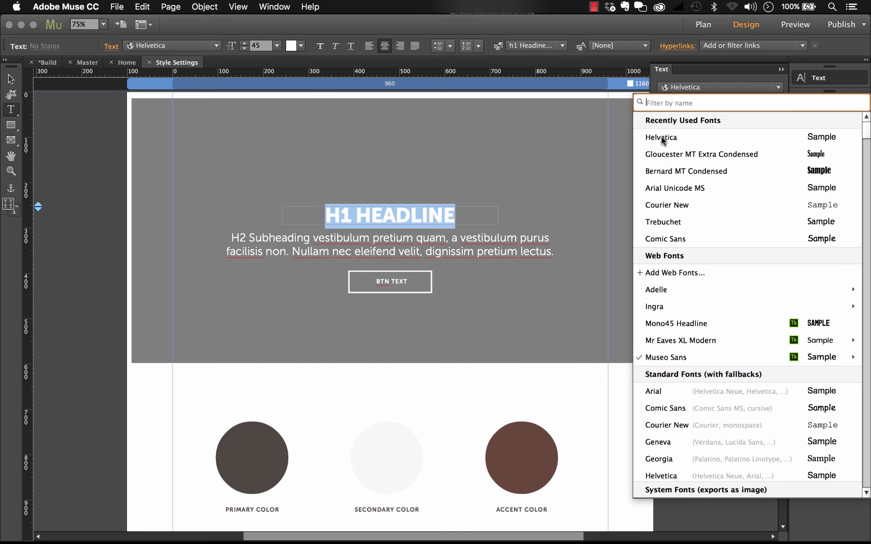
left_click(662, 137)
left_click(675, 105)
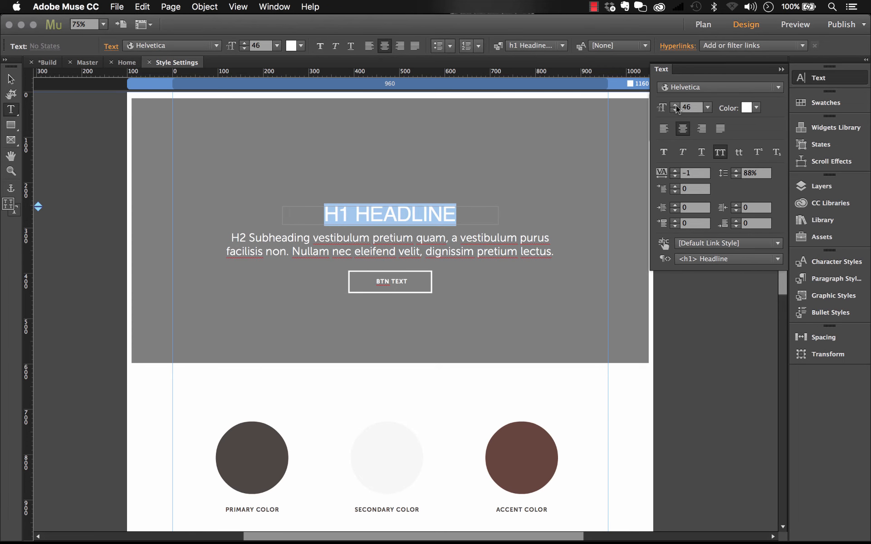
Redefine the h1 Headine-White paragraph style from the H1 HEADLINE text's Helvetica font and size 46 overrides.
left_click(11, 80)
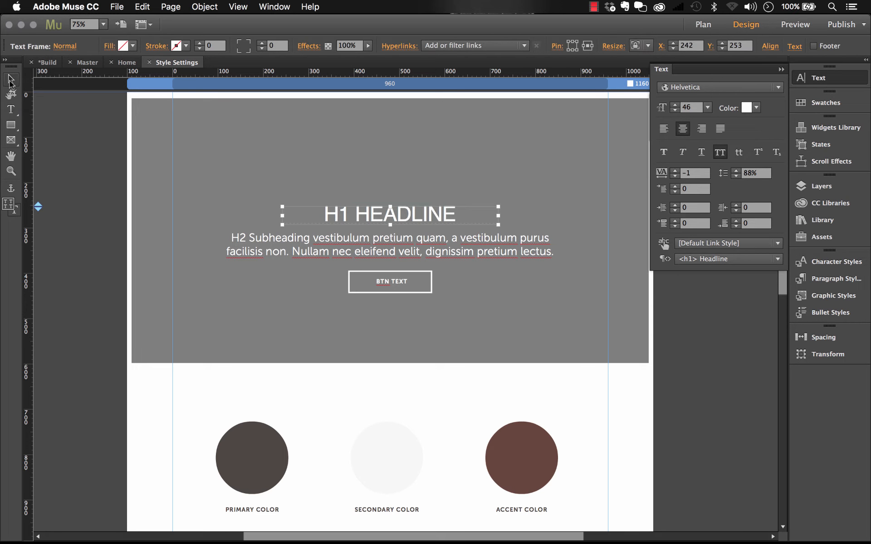
double_click(429, 218)
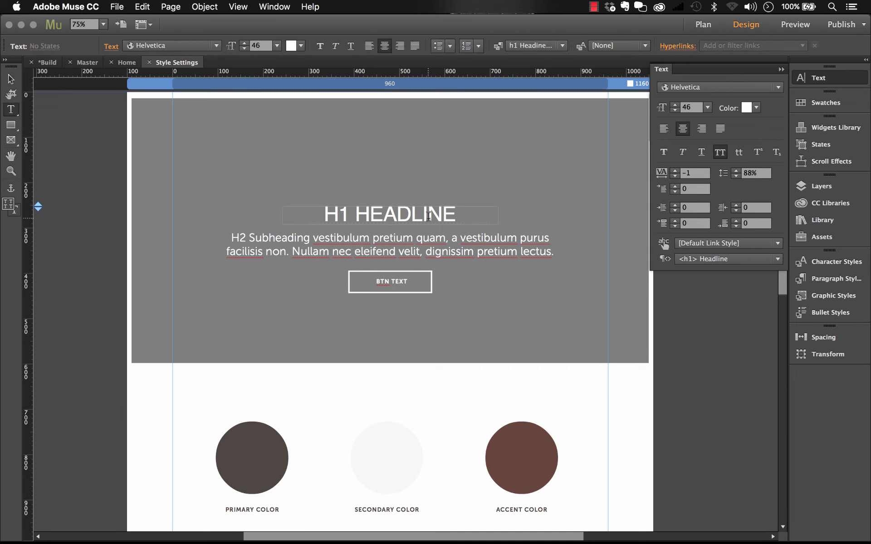
triple_click(428, 217)
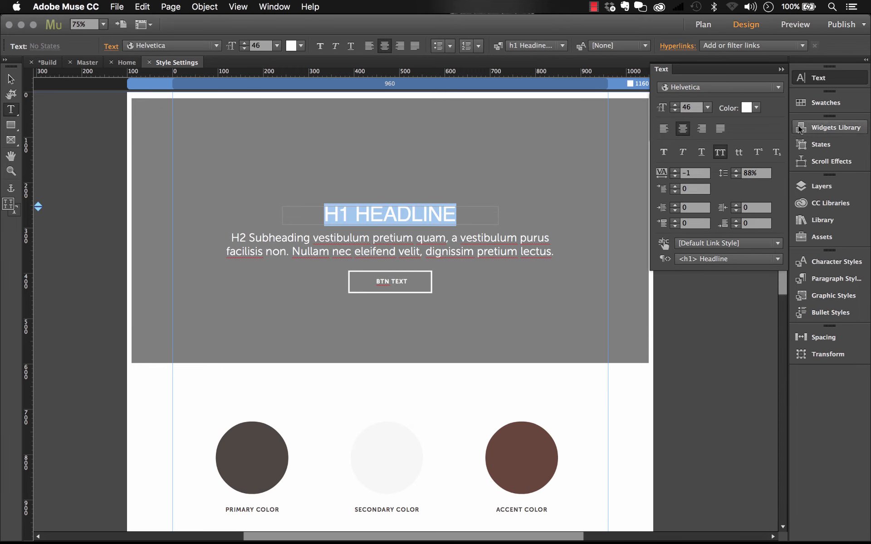
left_click(781, 69)
left_click(831, 278)
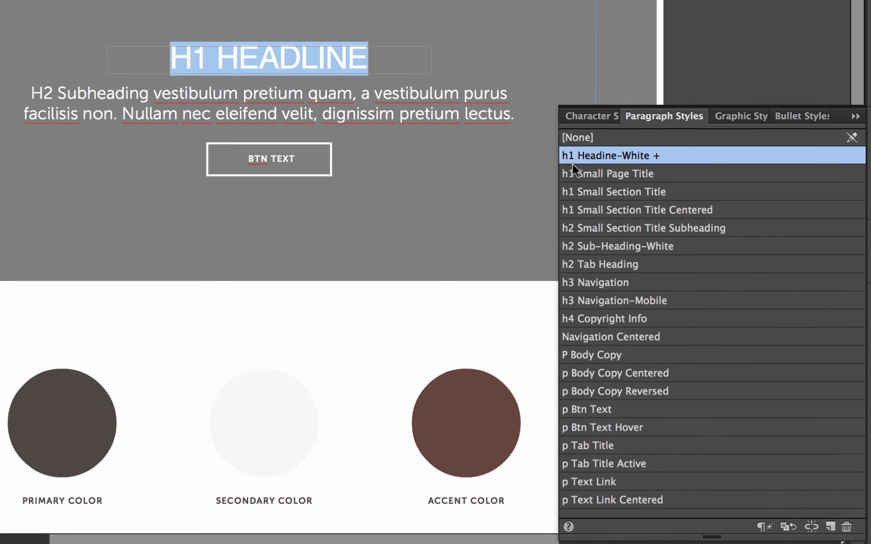
mouse_move(610, 154)
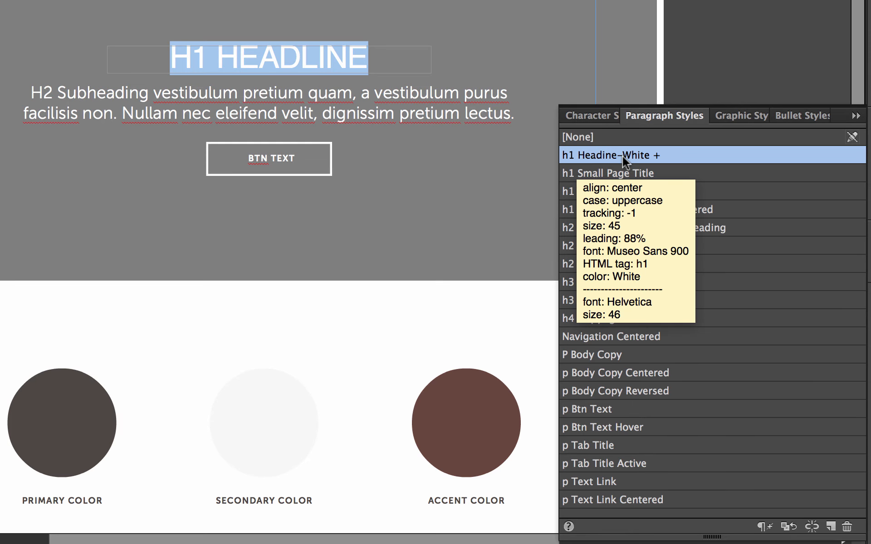
right_click(622, 155)
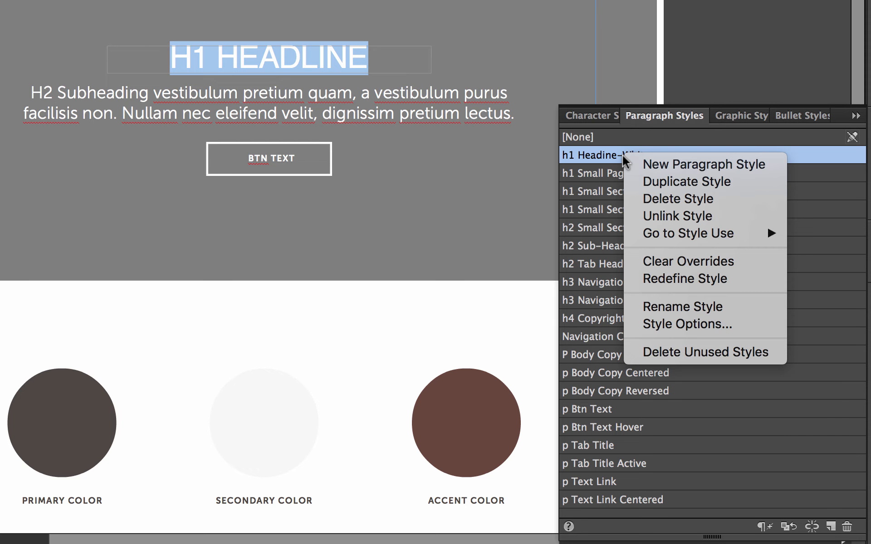
left_click(682, 278)
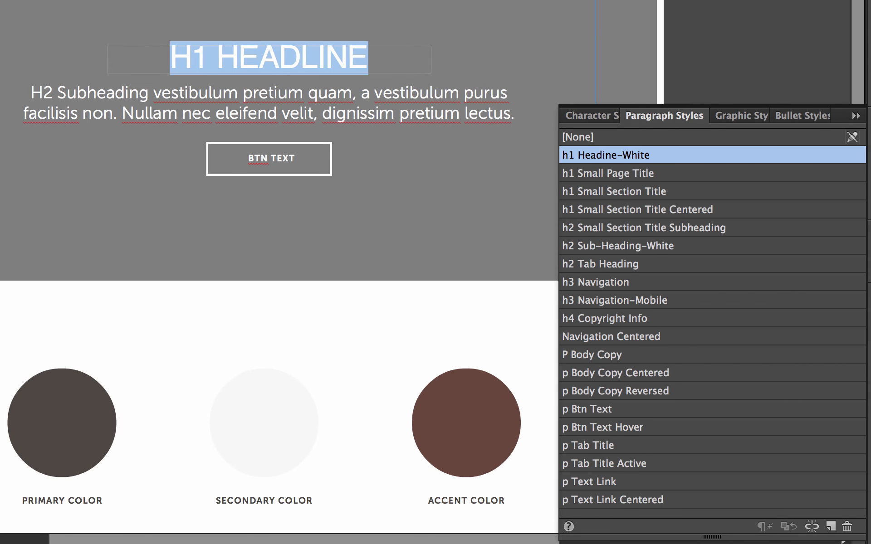
left_click(11, 79)
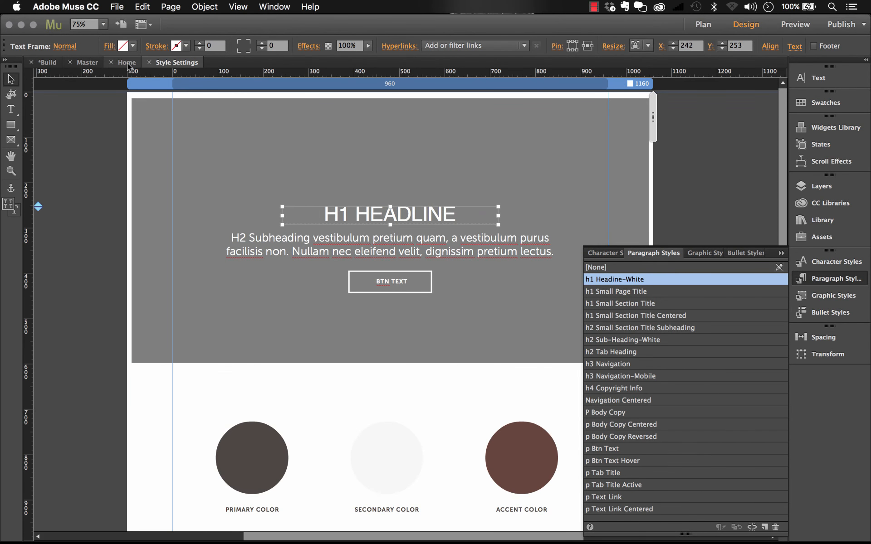
Check the BUILDING FOUNDATIONS headline on the Home page for the redefined headline style.
left_click(127, 63)
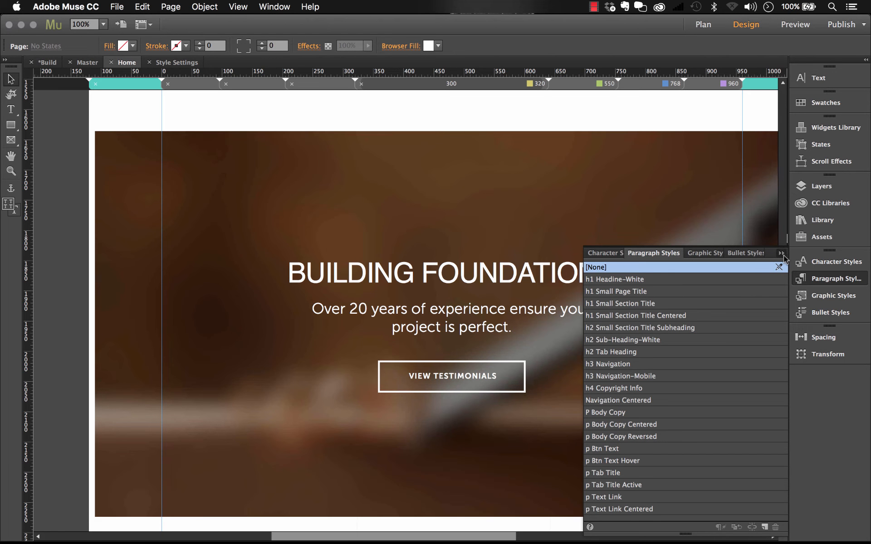
left_click(782, 255)
left_click(492, 272)
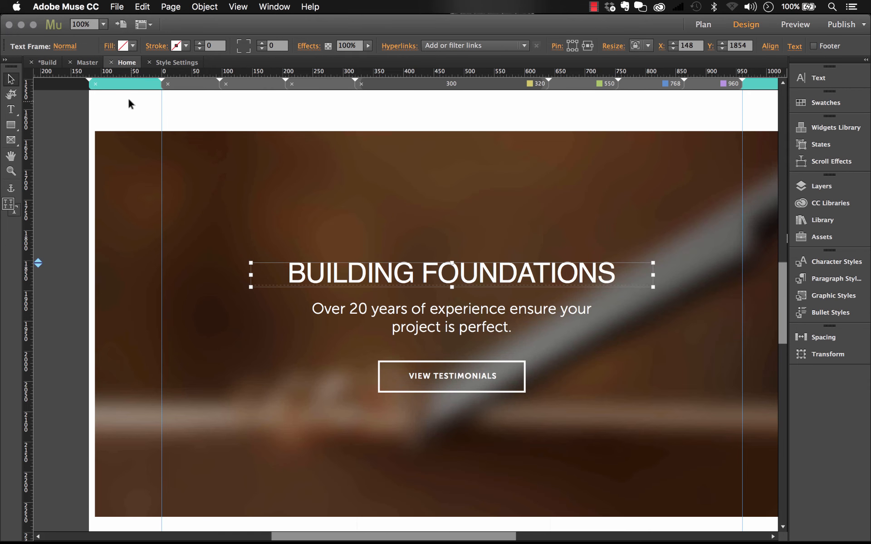
Reopen the Style Settings master page from the site plan and select the H2 Subheading text frame.
left_click(48, 62)
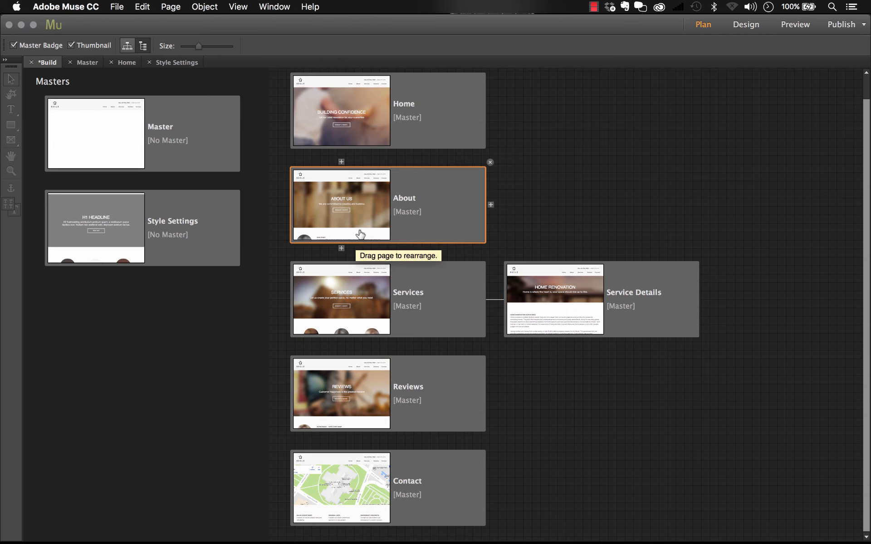
double_click(217, 214)
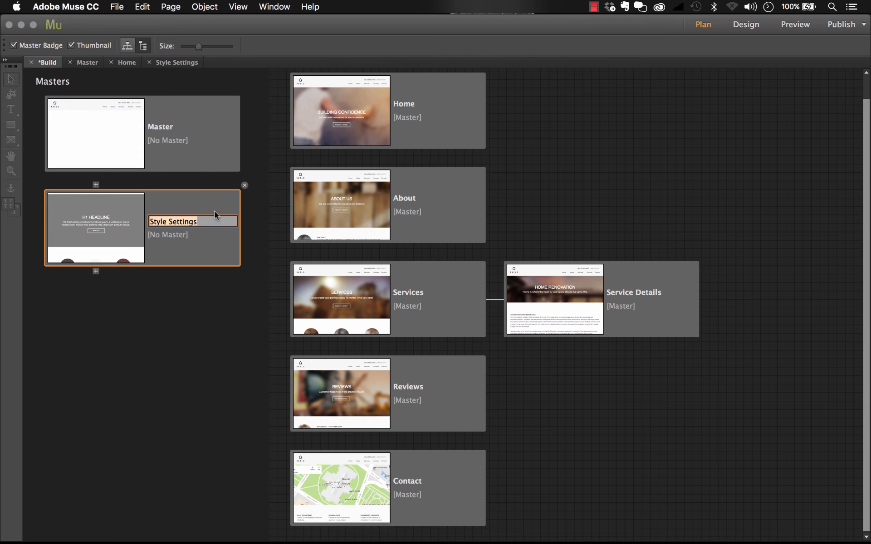
double_click(208, 199)
left_click(416, 244)
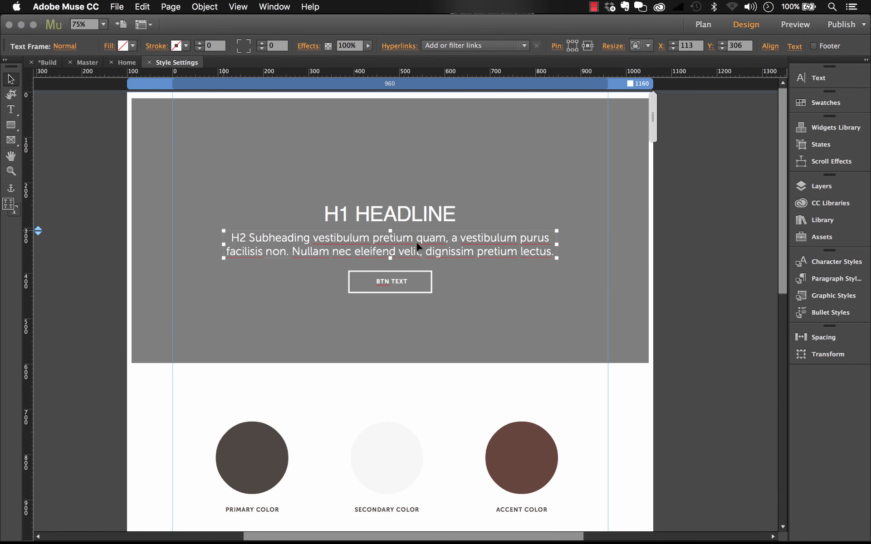
Try changing the Primary swatch used by the primary color circle to near-black 030100, and undo the change.
scroll(417, 244, "down", 8)
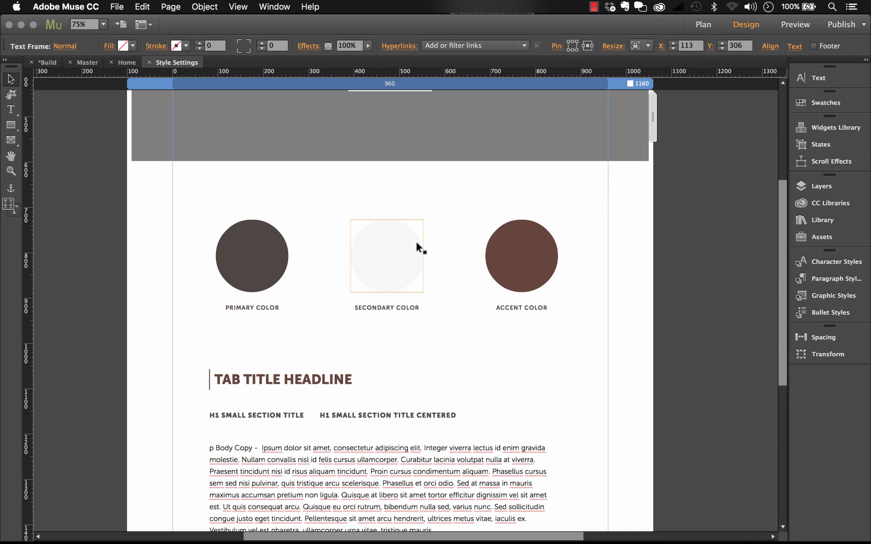
left_click(260, 255)
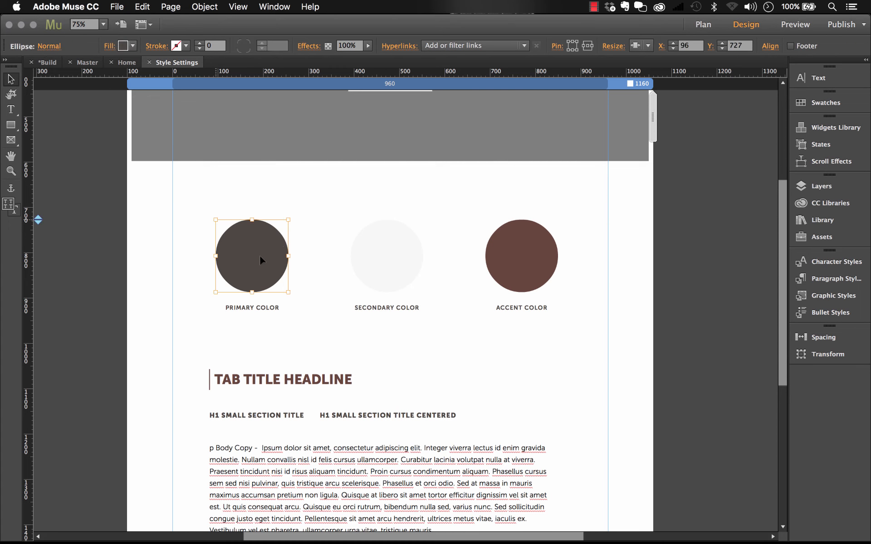
left_click(825, 103)
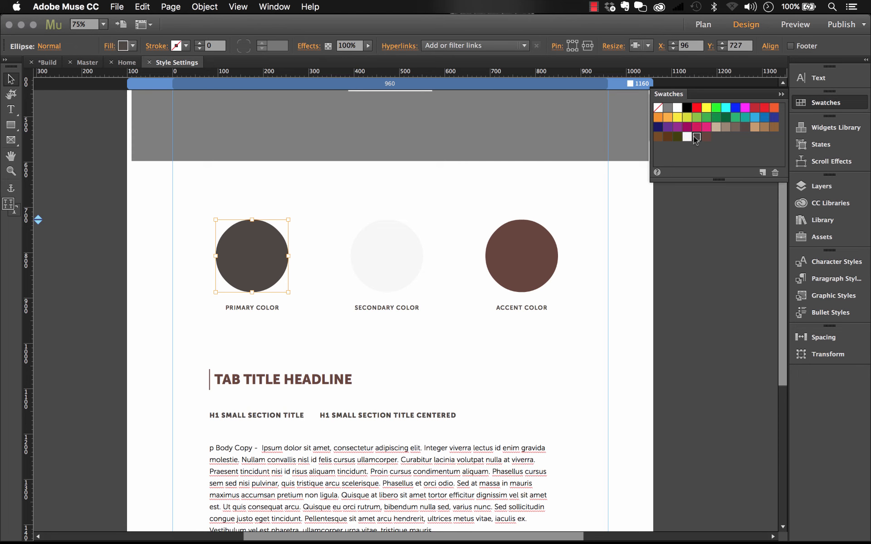
double_click(697, 136)
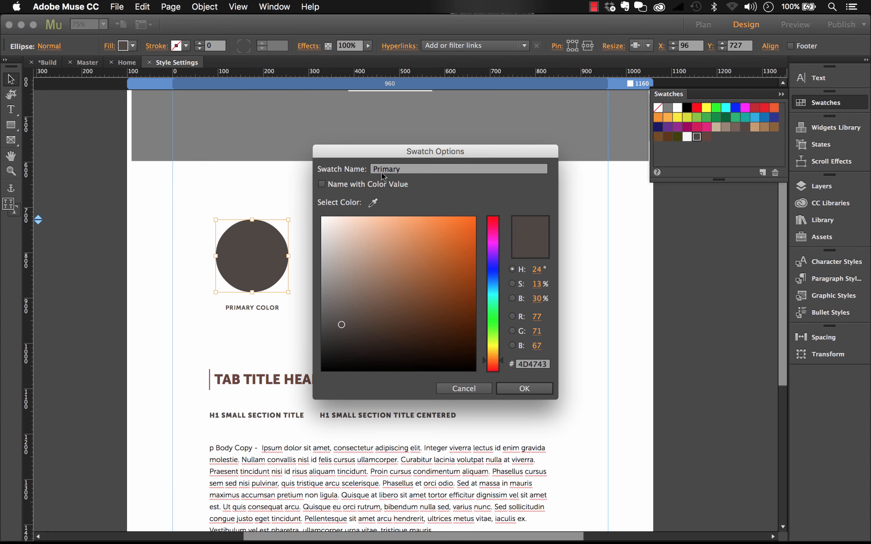
left_click(421, 342)
left_click_drag(422, 342, 467, 369)
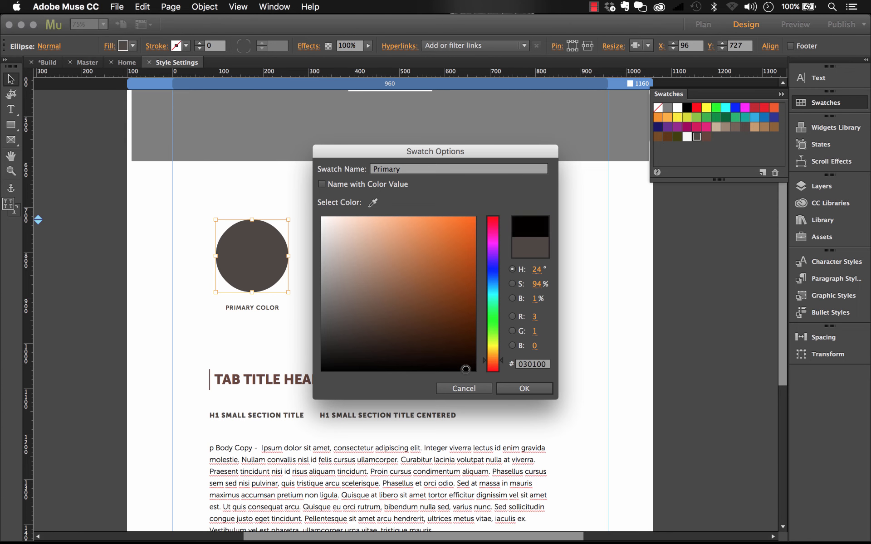
left_click(524, 389)
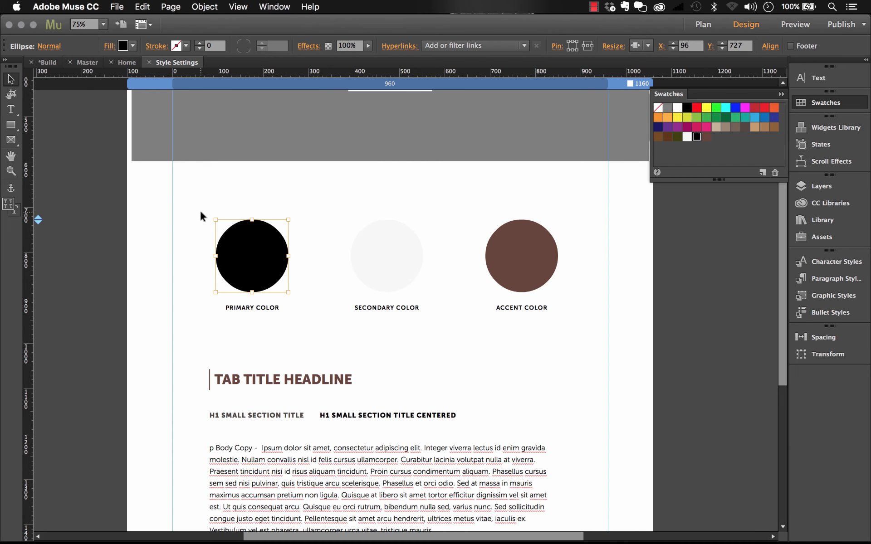
key("super+z")
Look over the tab title, body copy and hyperlink samples on Style Settings, and return to the site plan.
scroll(232, 198, "down", 8)
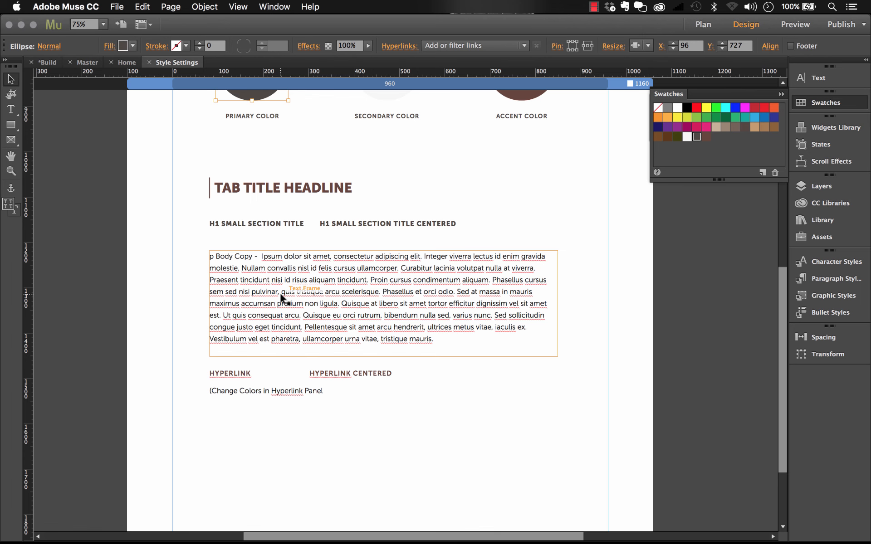
key("super+m")
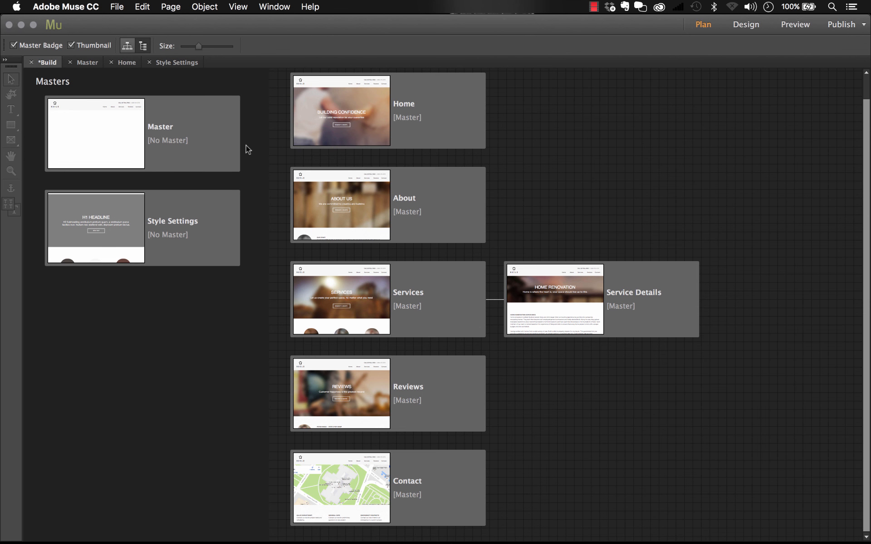